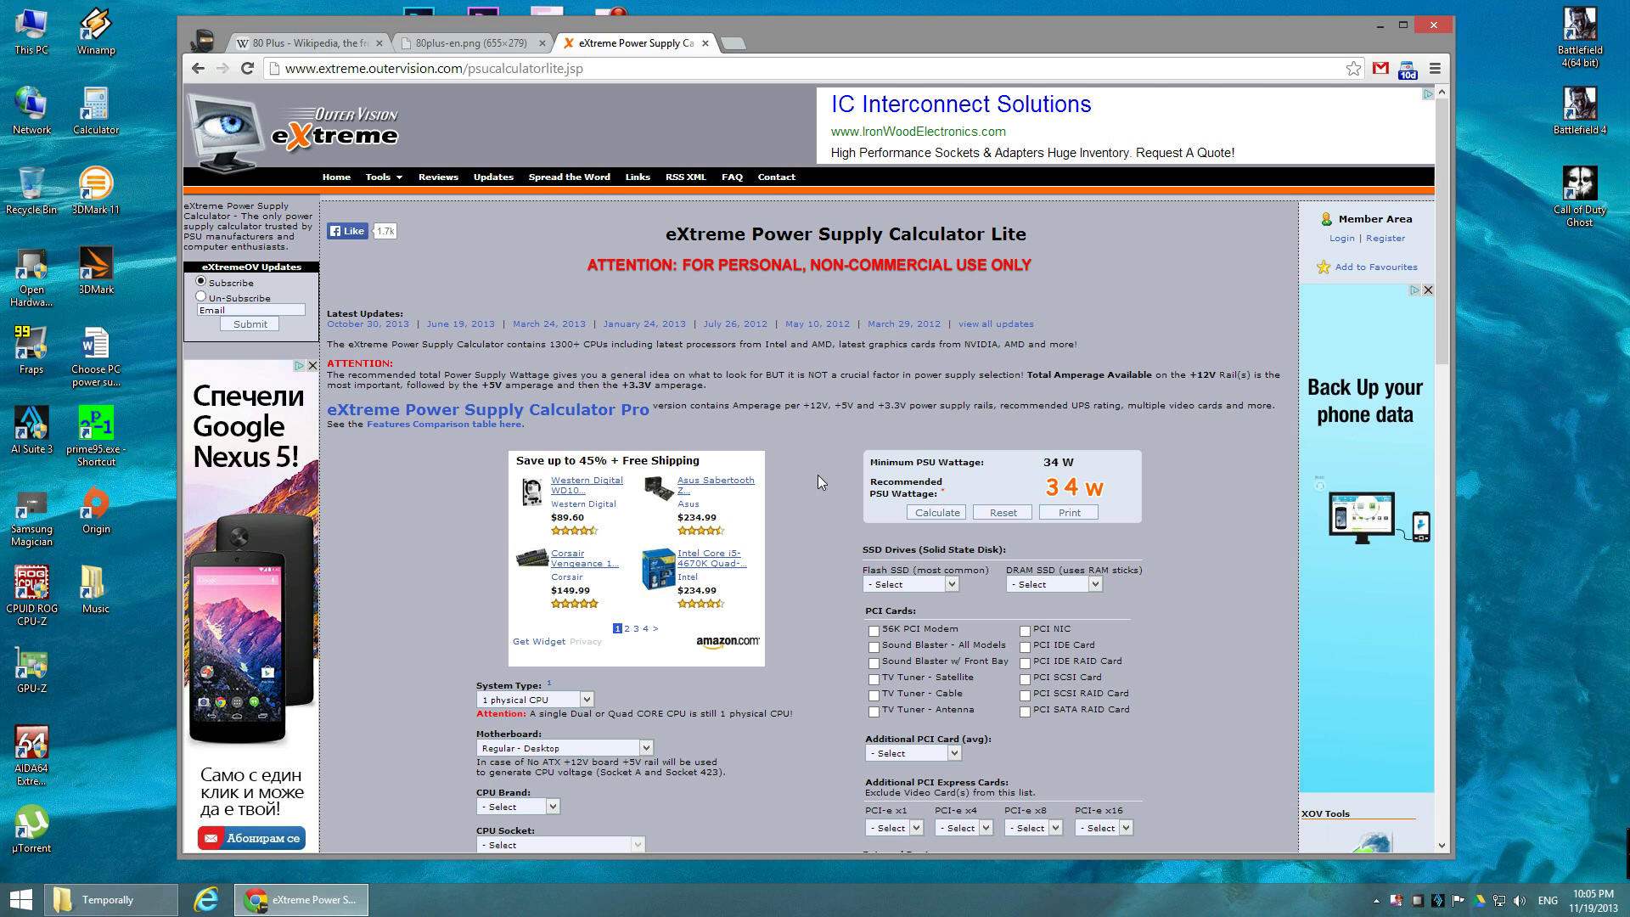
# Keep the one physical CPU system type and Regular - Desktop motherboard defaults.
pyautogui.scroll(-2, 819, 484)
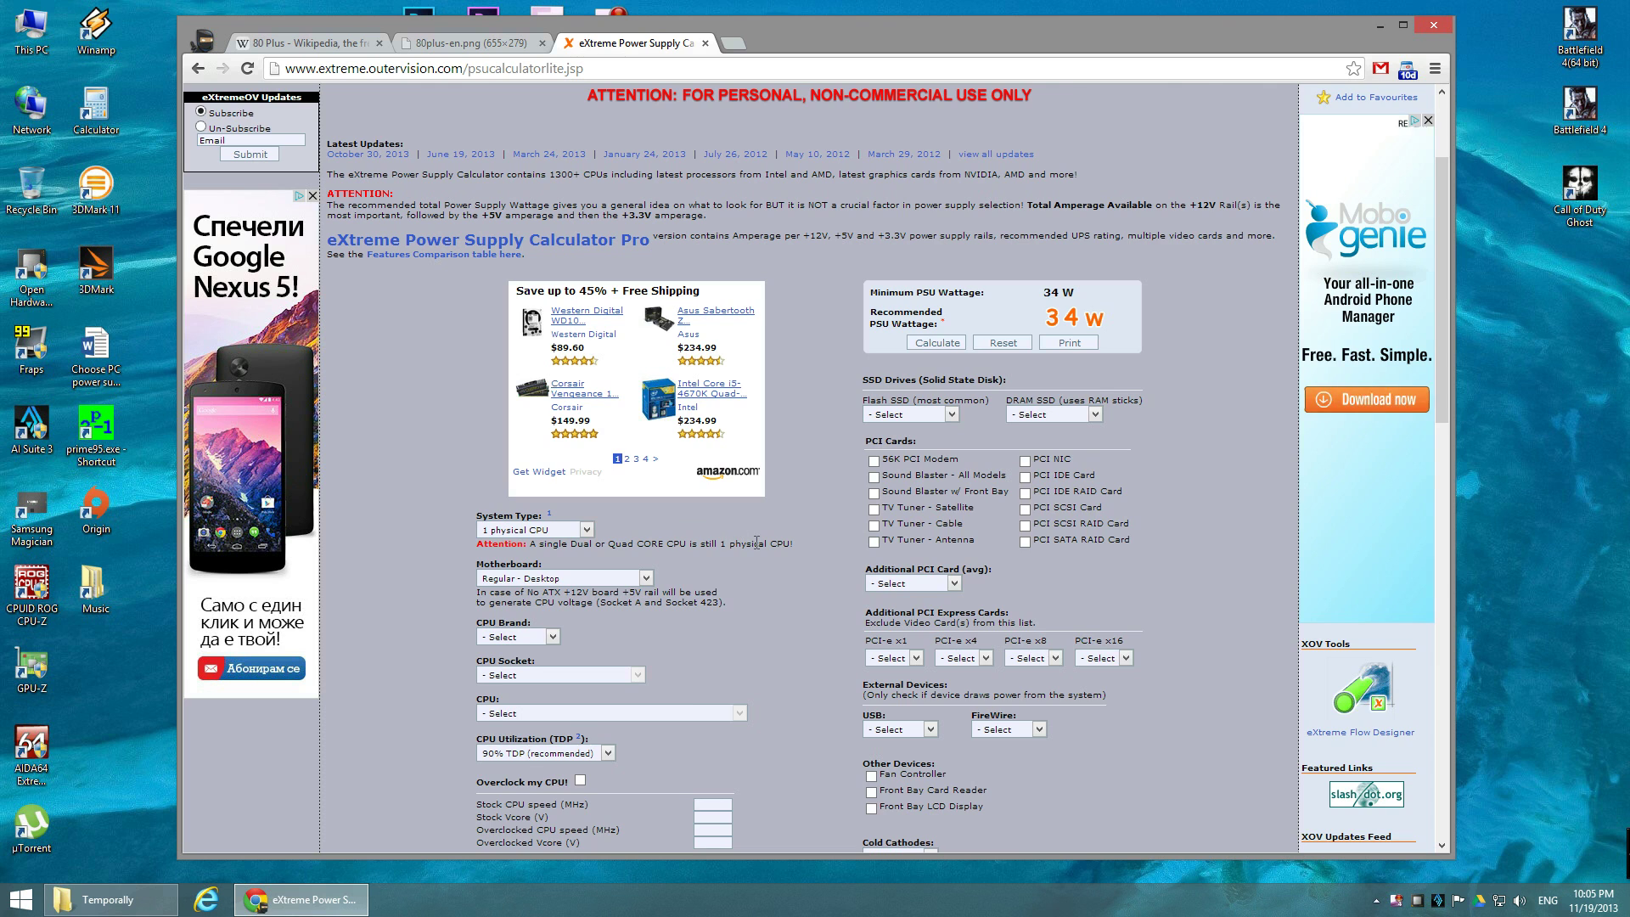
pyautogui.scroll(-1, 767, 557)
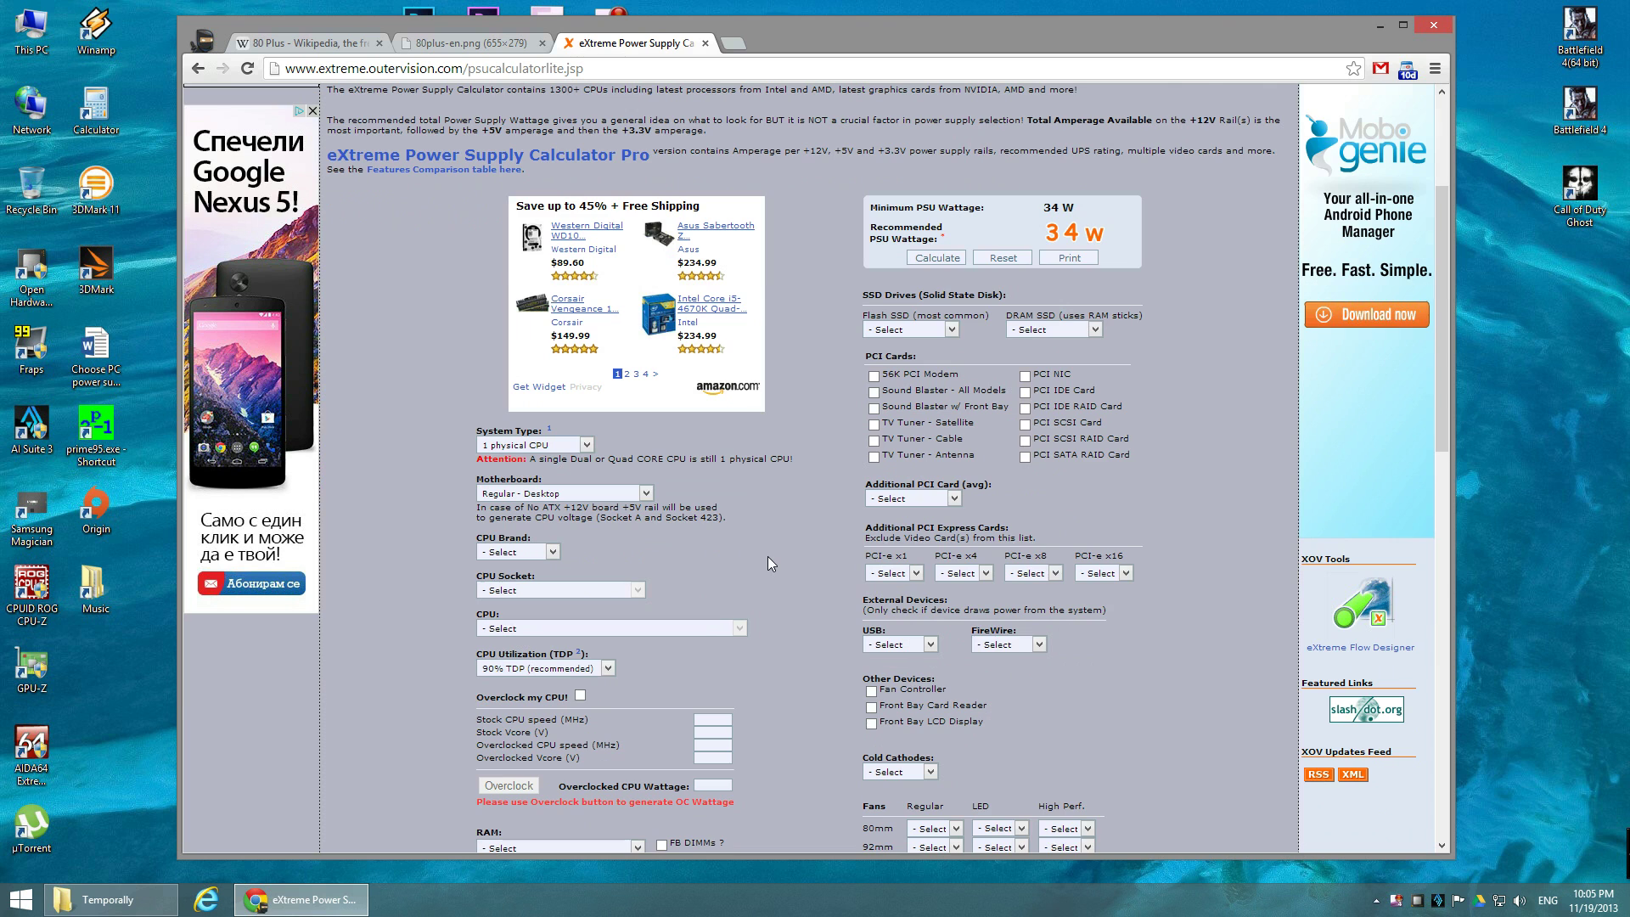
pyautogui.click(572, 447)
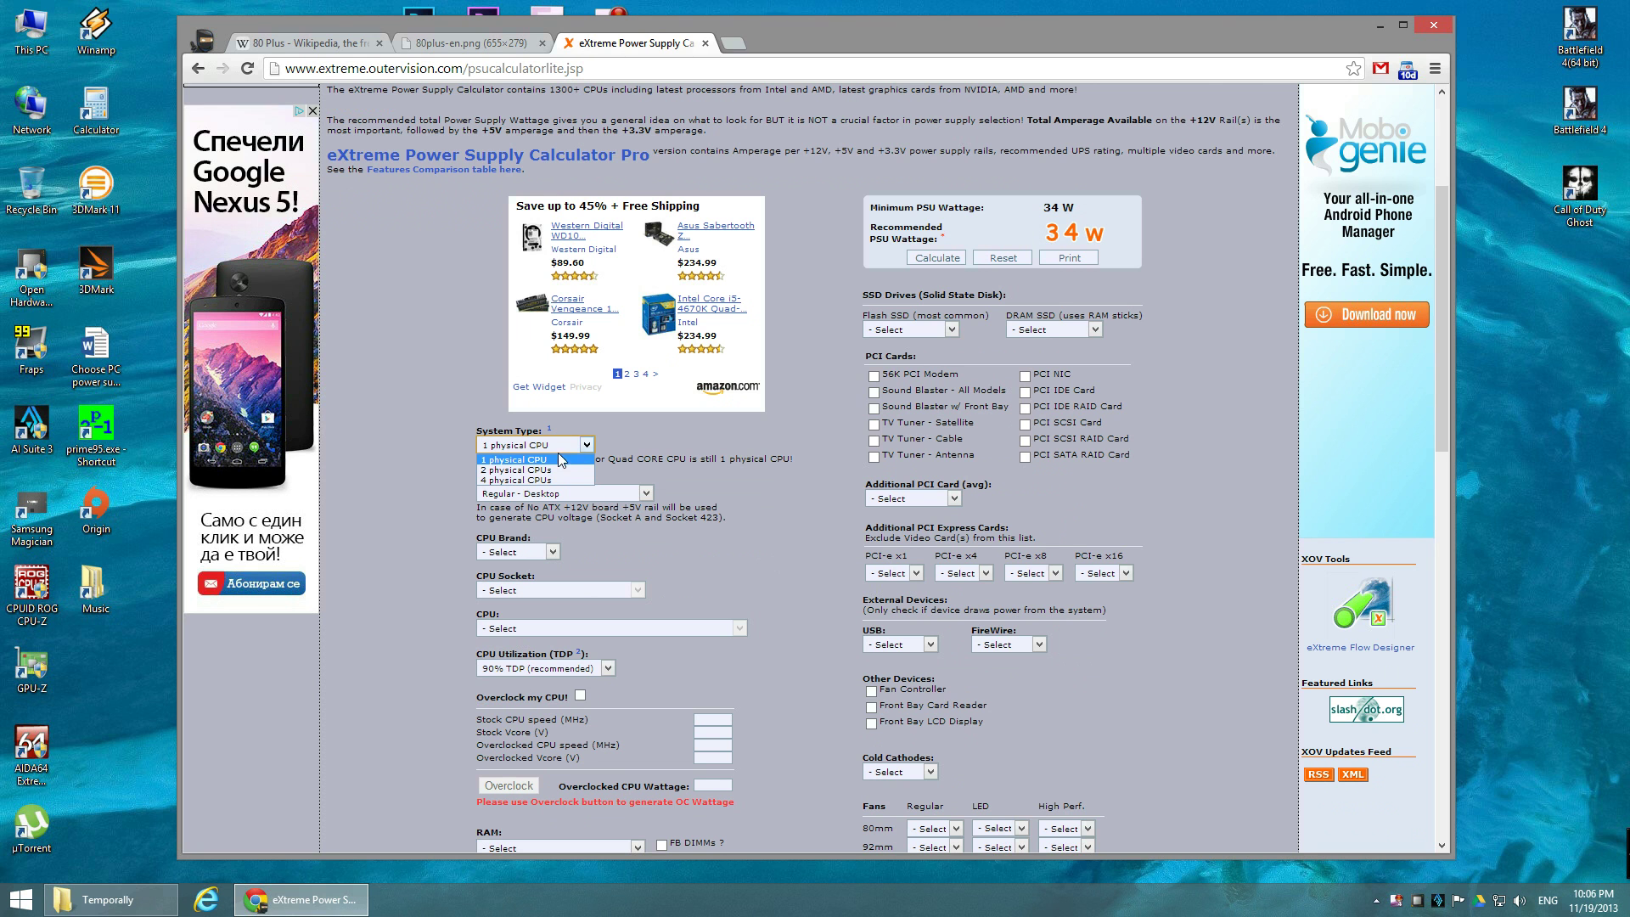
pyautogui.click(556, 461)
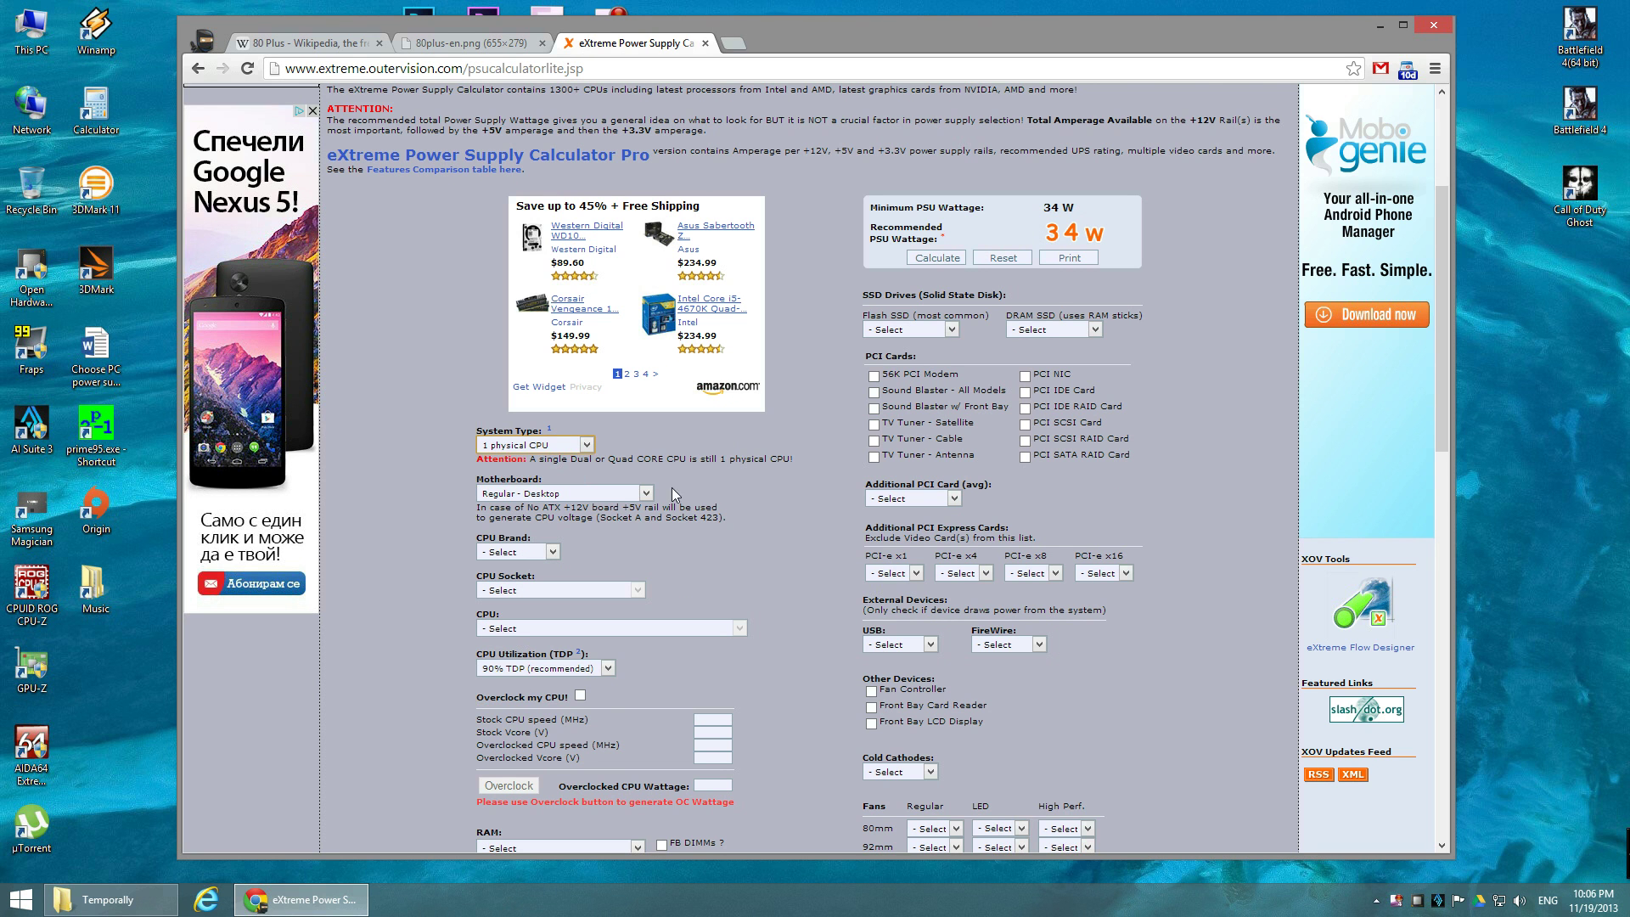
pyautogui.click(616, 492)
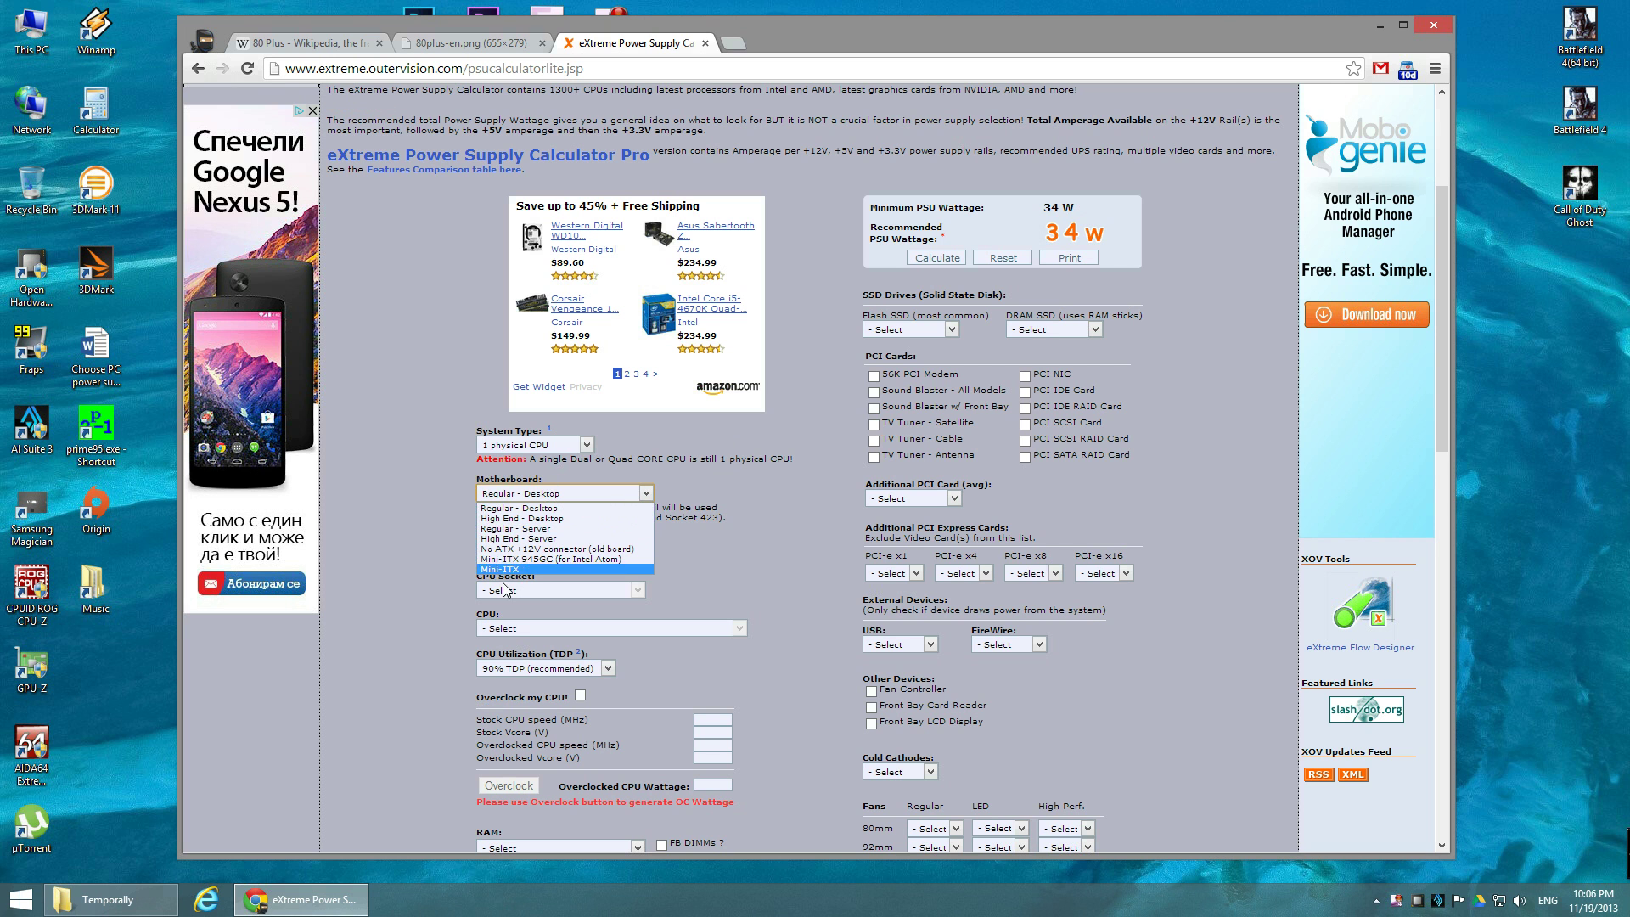
pyautogui.click(540, 507)
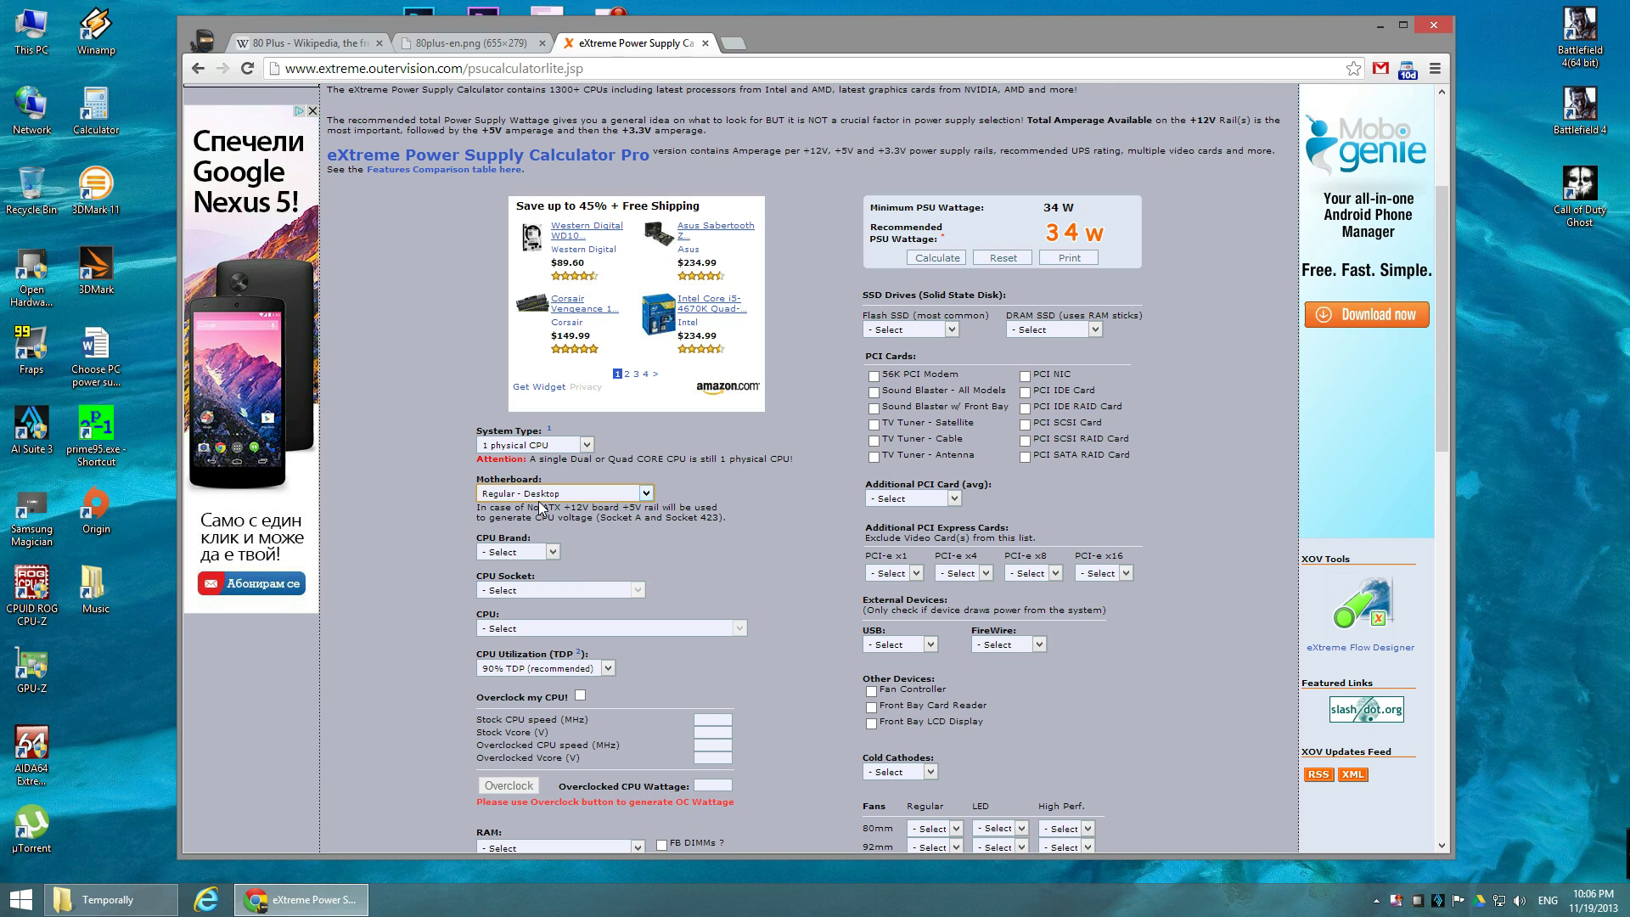
# Choose Intel as the CPU brand with Socket LGA 1150.
pyautogui.click(552, 551)
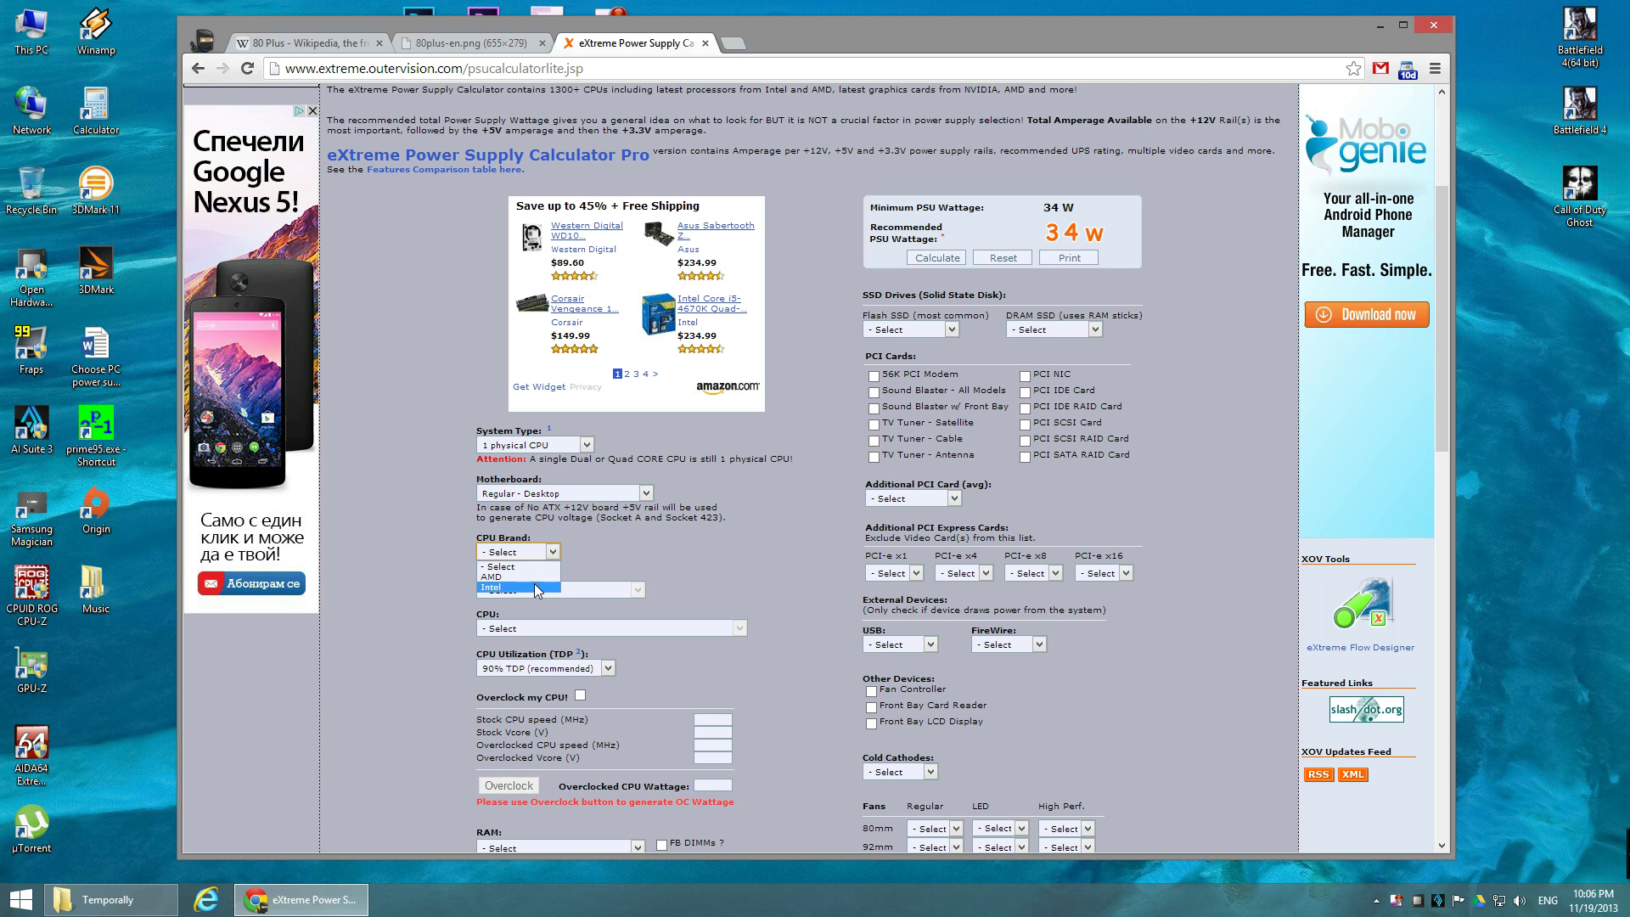
pyautogui.click(535, 586)
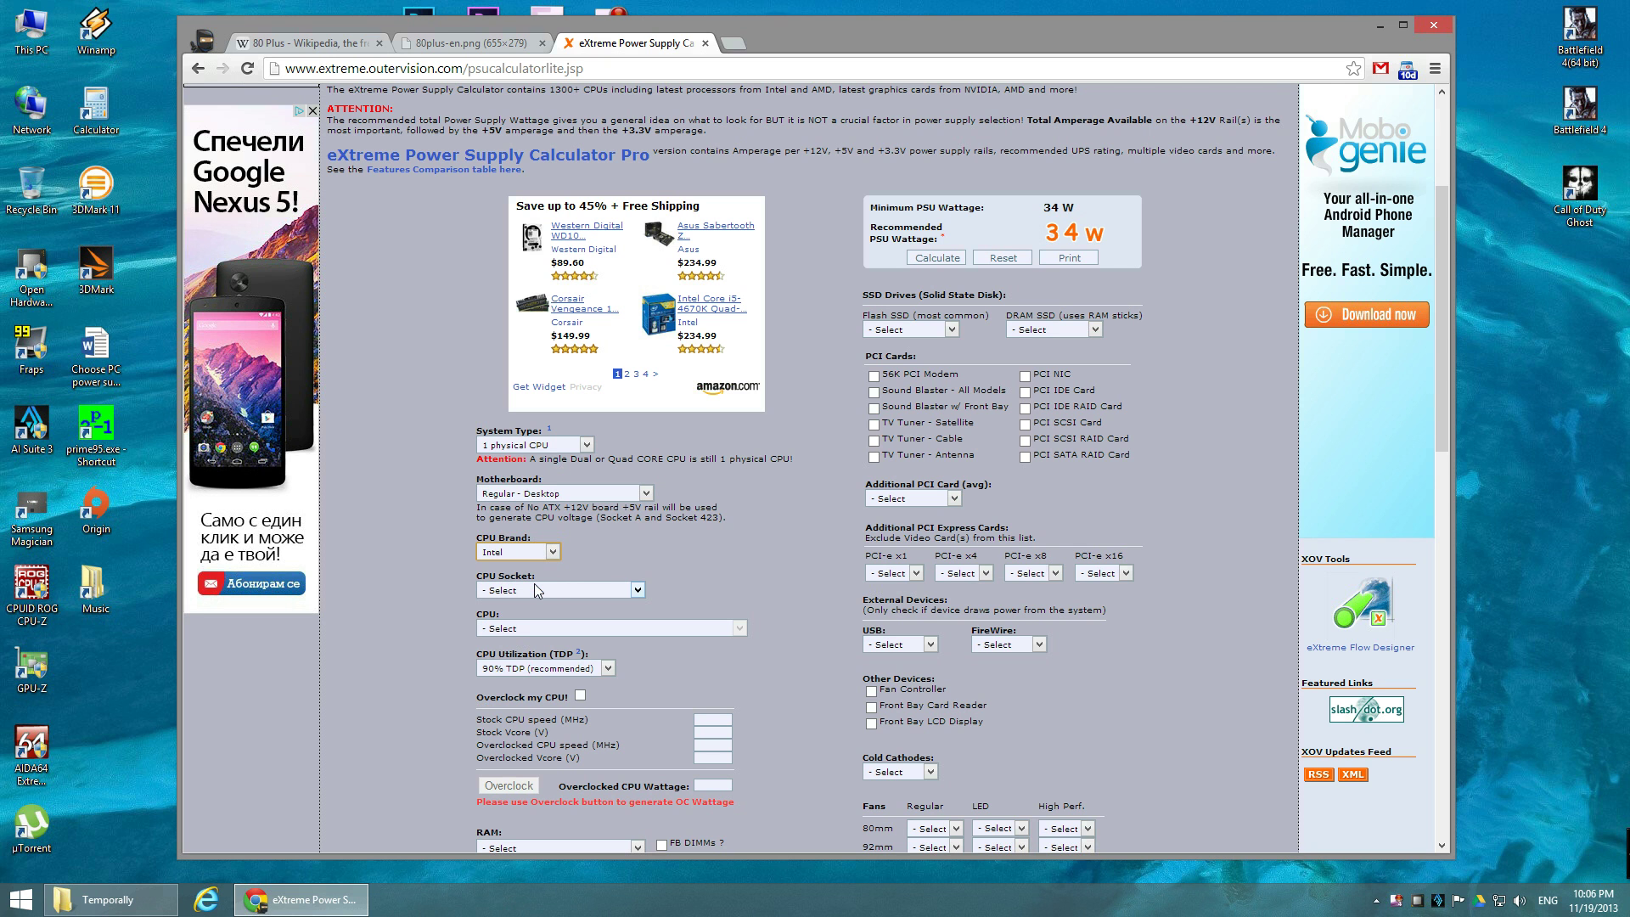
pyautogui.click(595, 585)
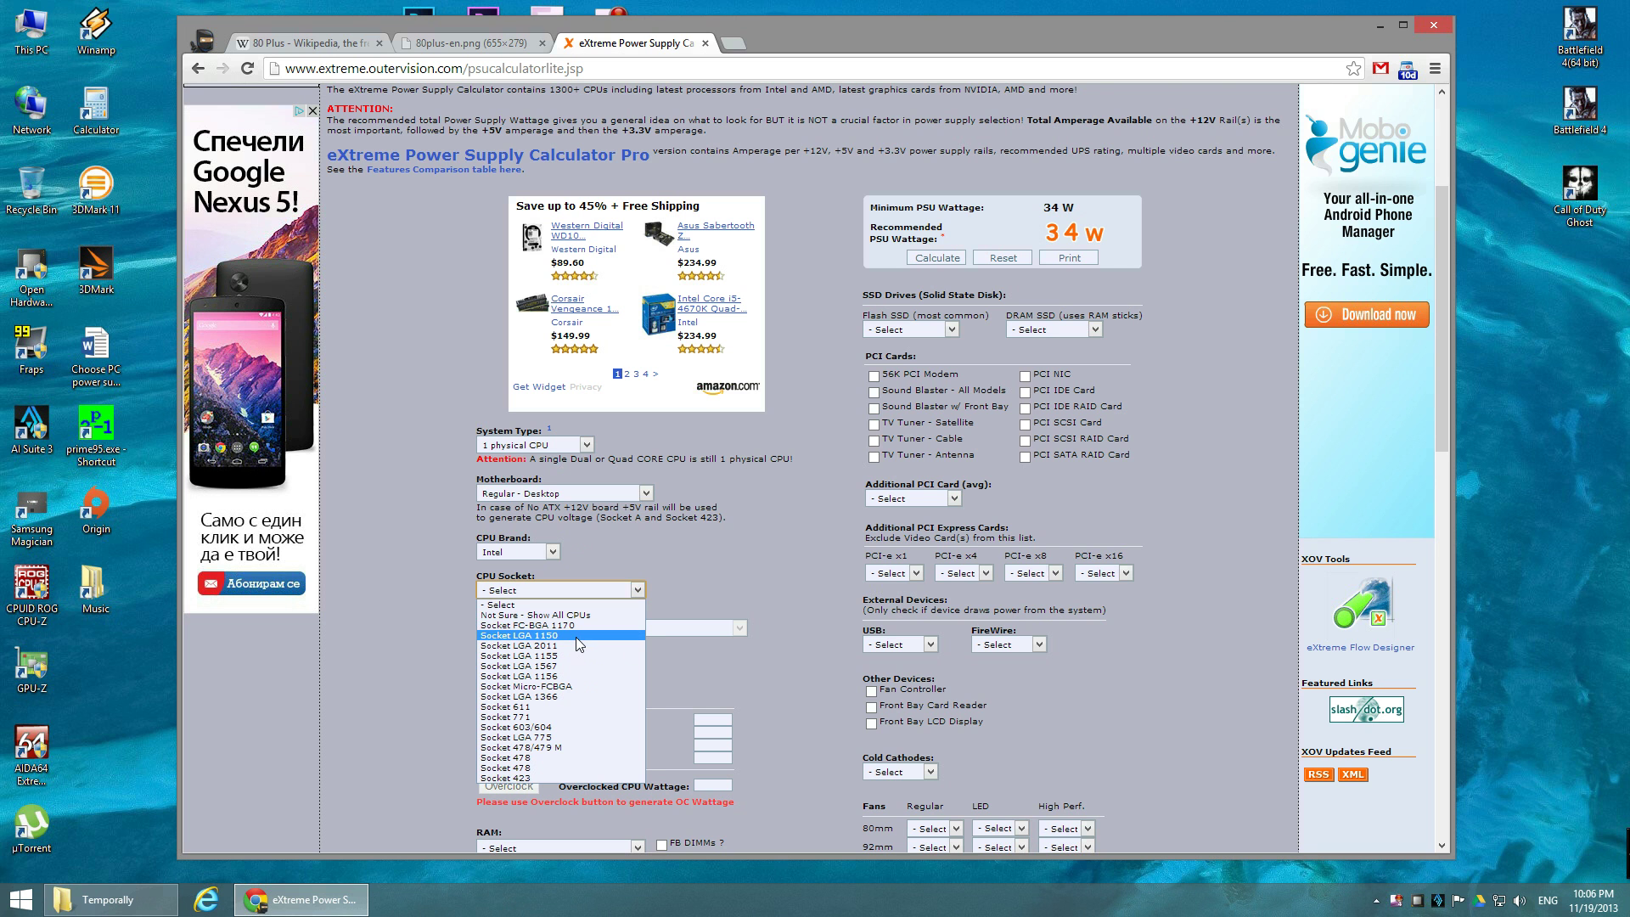
pyautogui.click(548, 636)
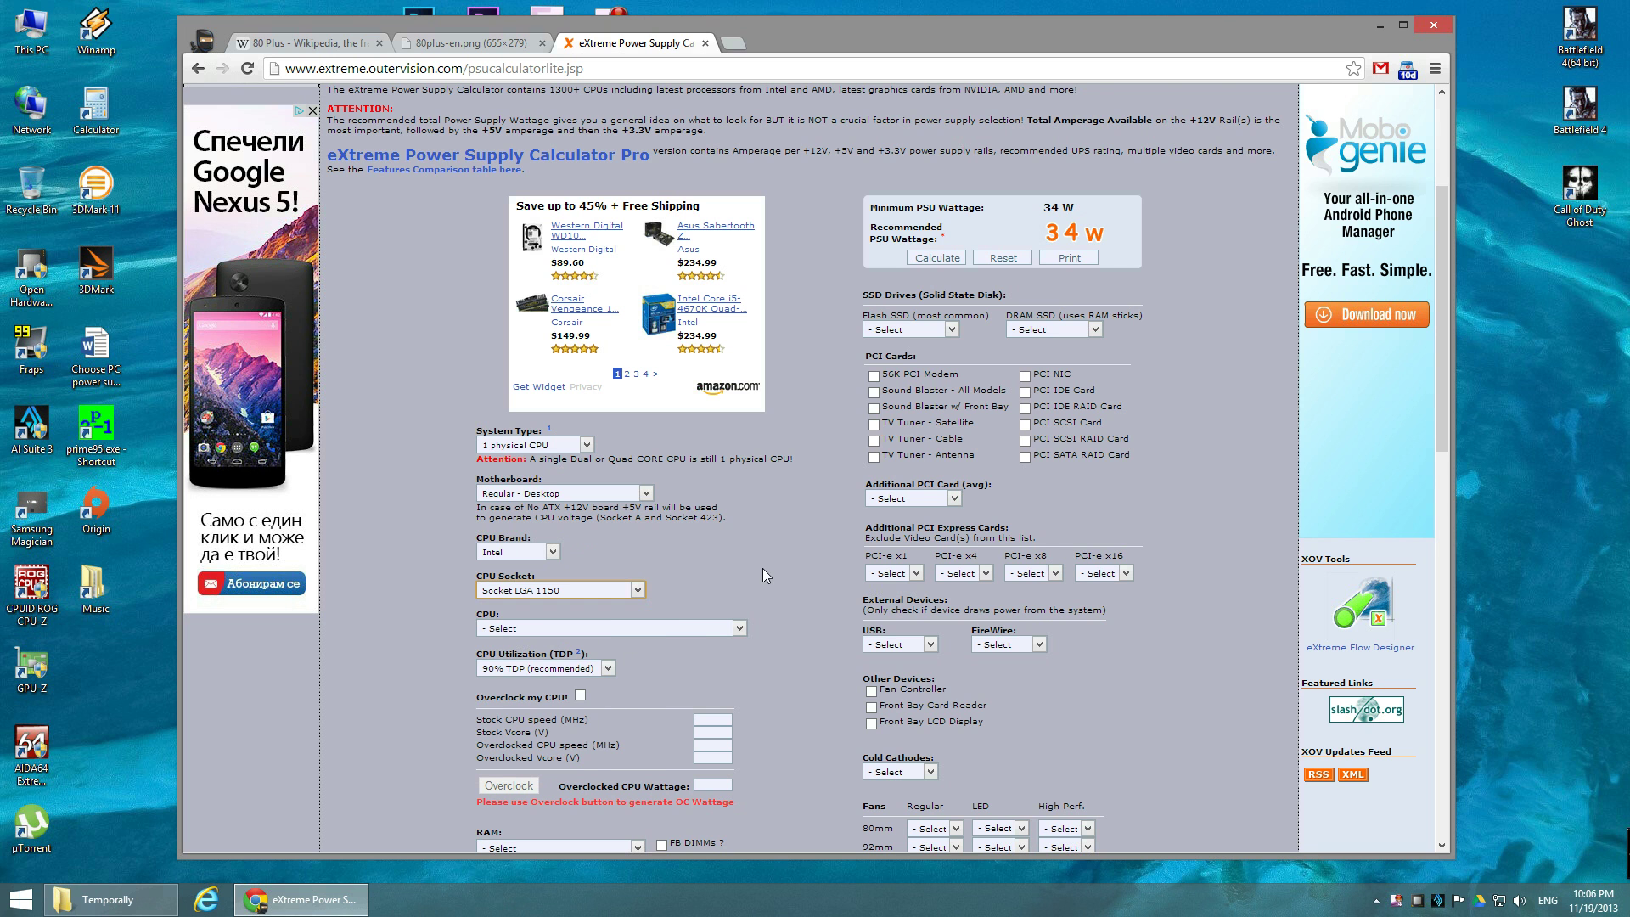
# Select the Intel Core i7-4770K 3500 MHz Haswell CPU and keep 90% TDP utilization.
pyautogui.click(736, 628)
pyautogui.scroll(-2, 819, 620)
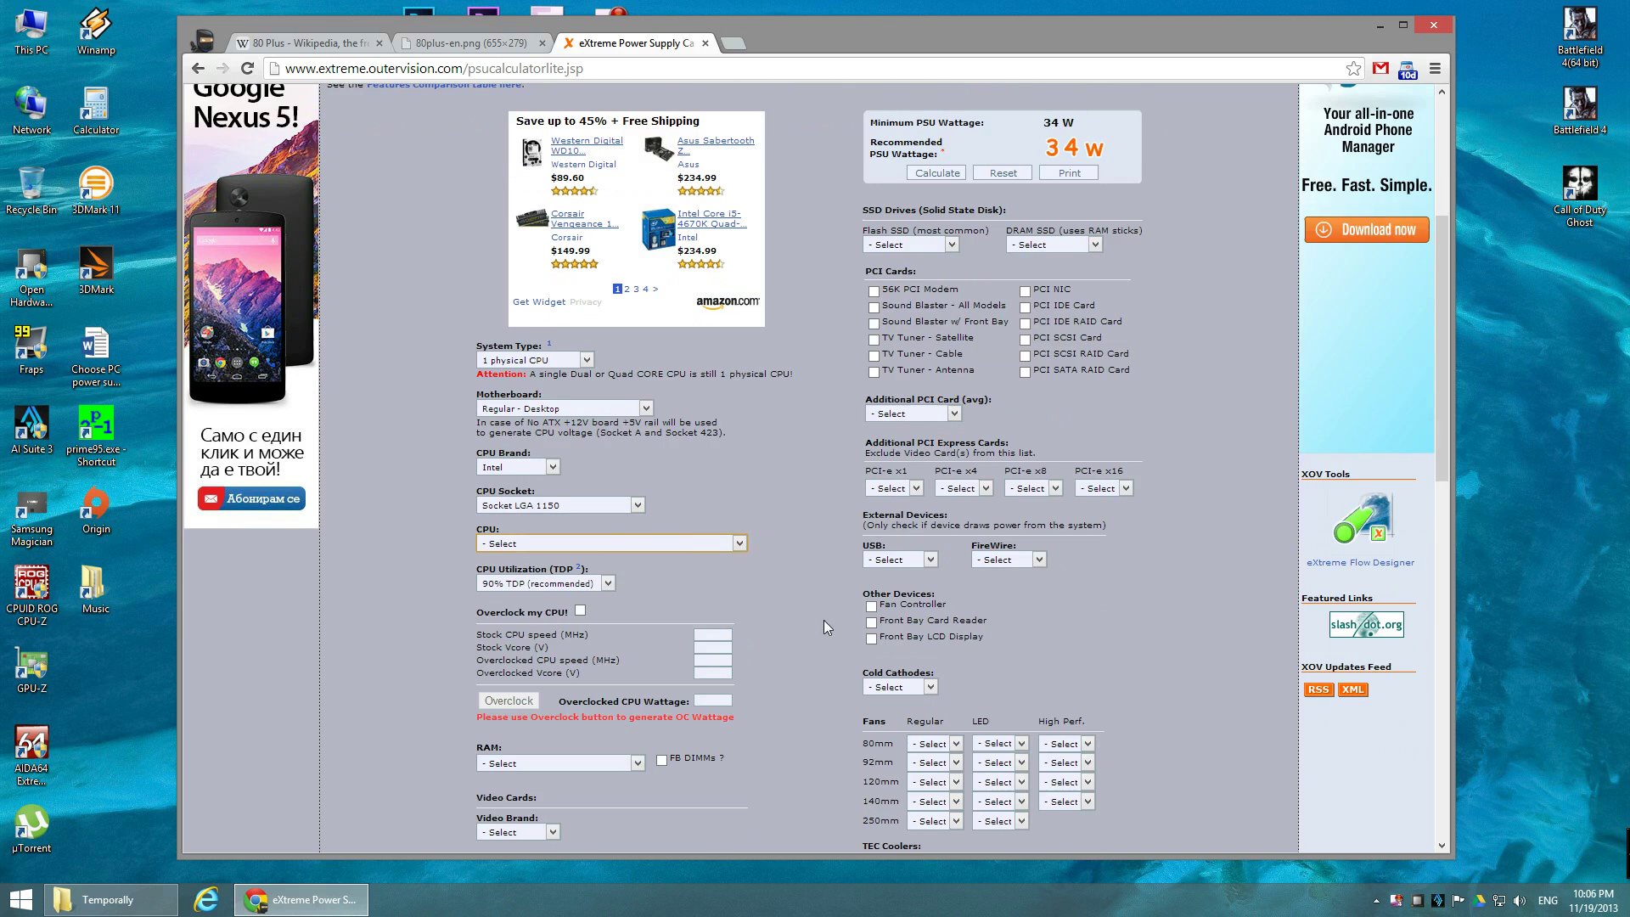
pyautogui.click(739, 459)
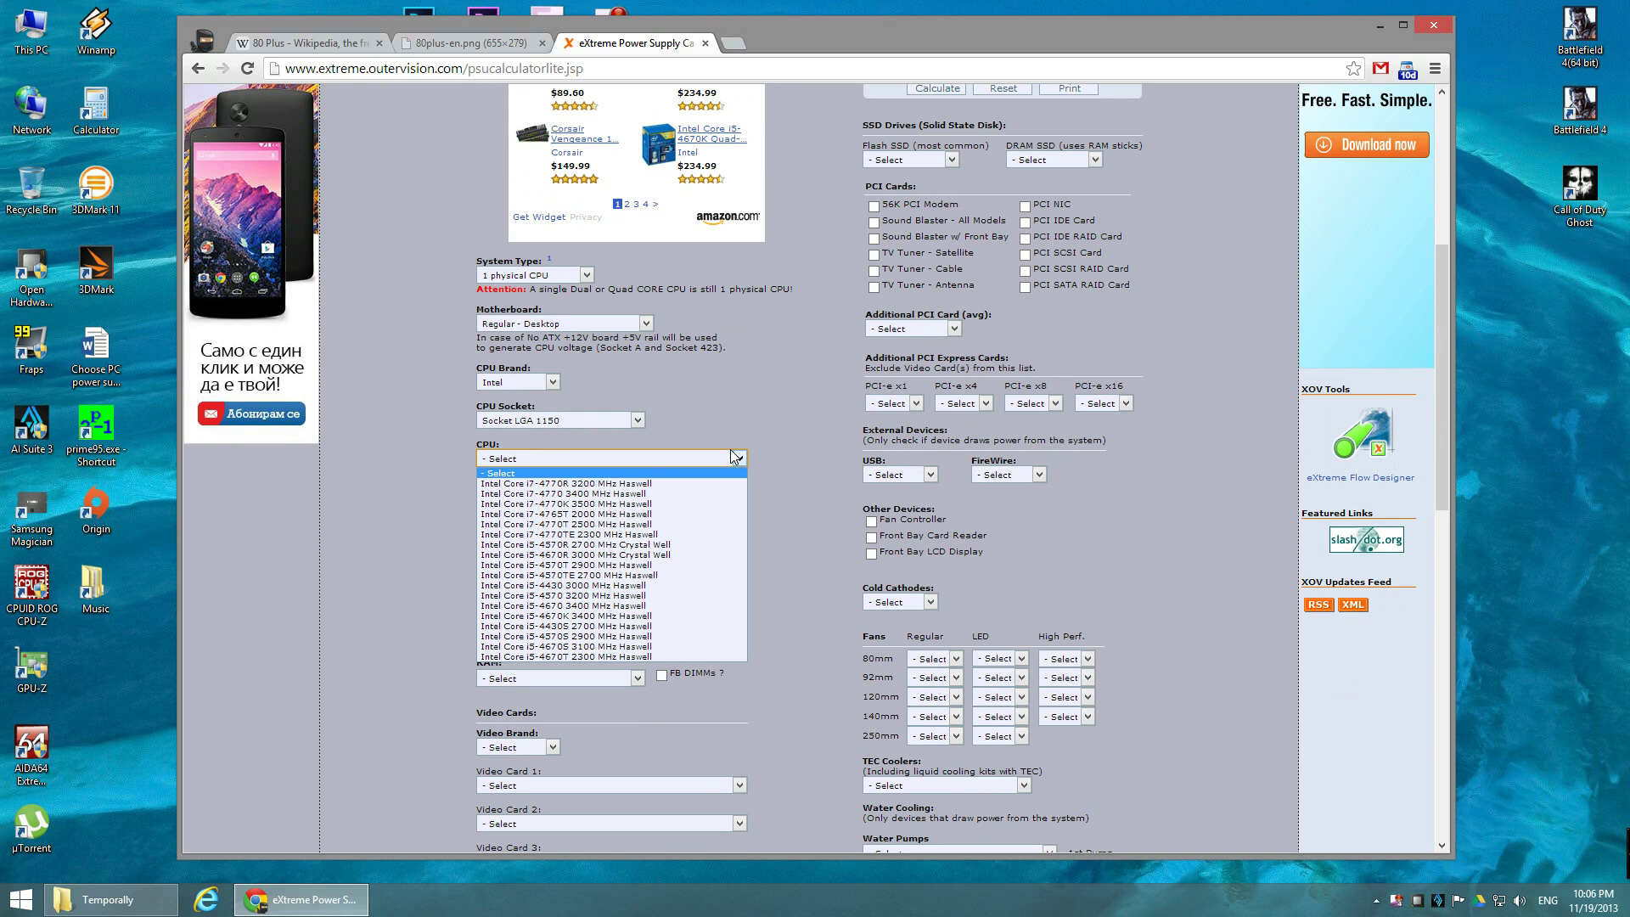
pyautogui.click(669, 506)
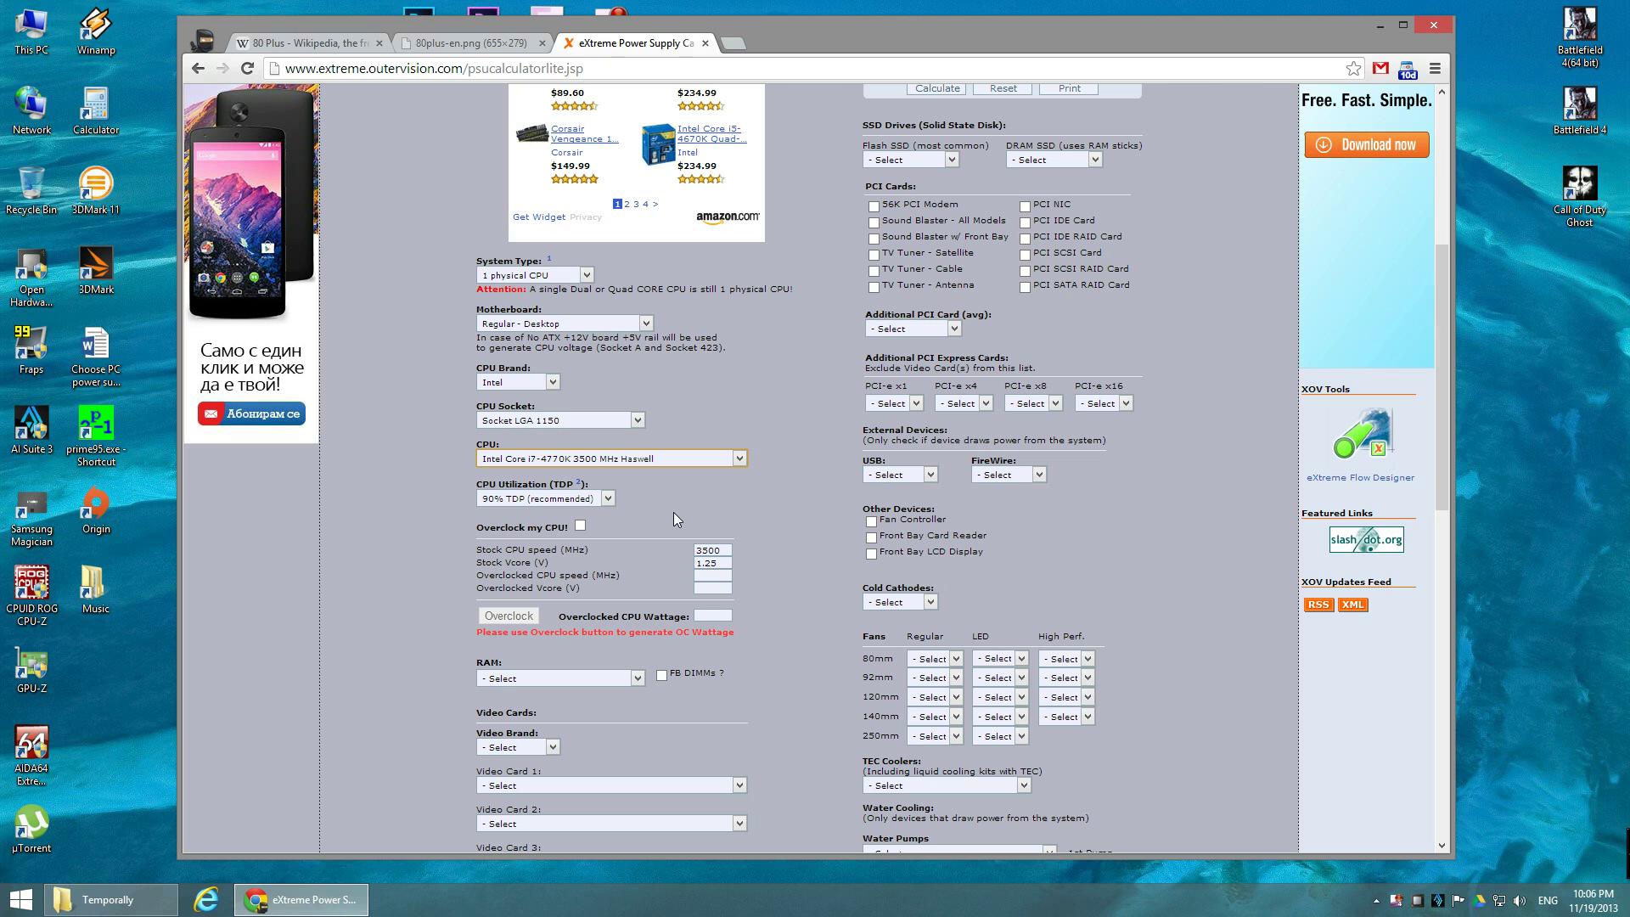
pyautogui.click(608, 499)
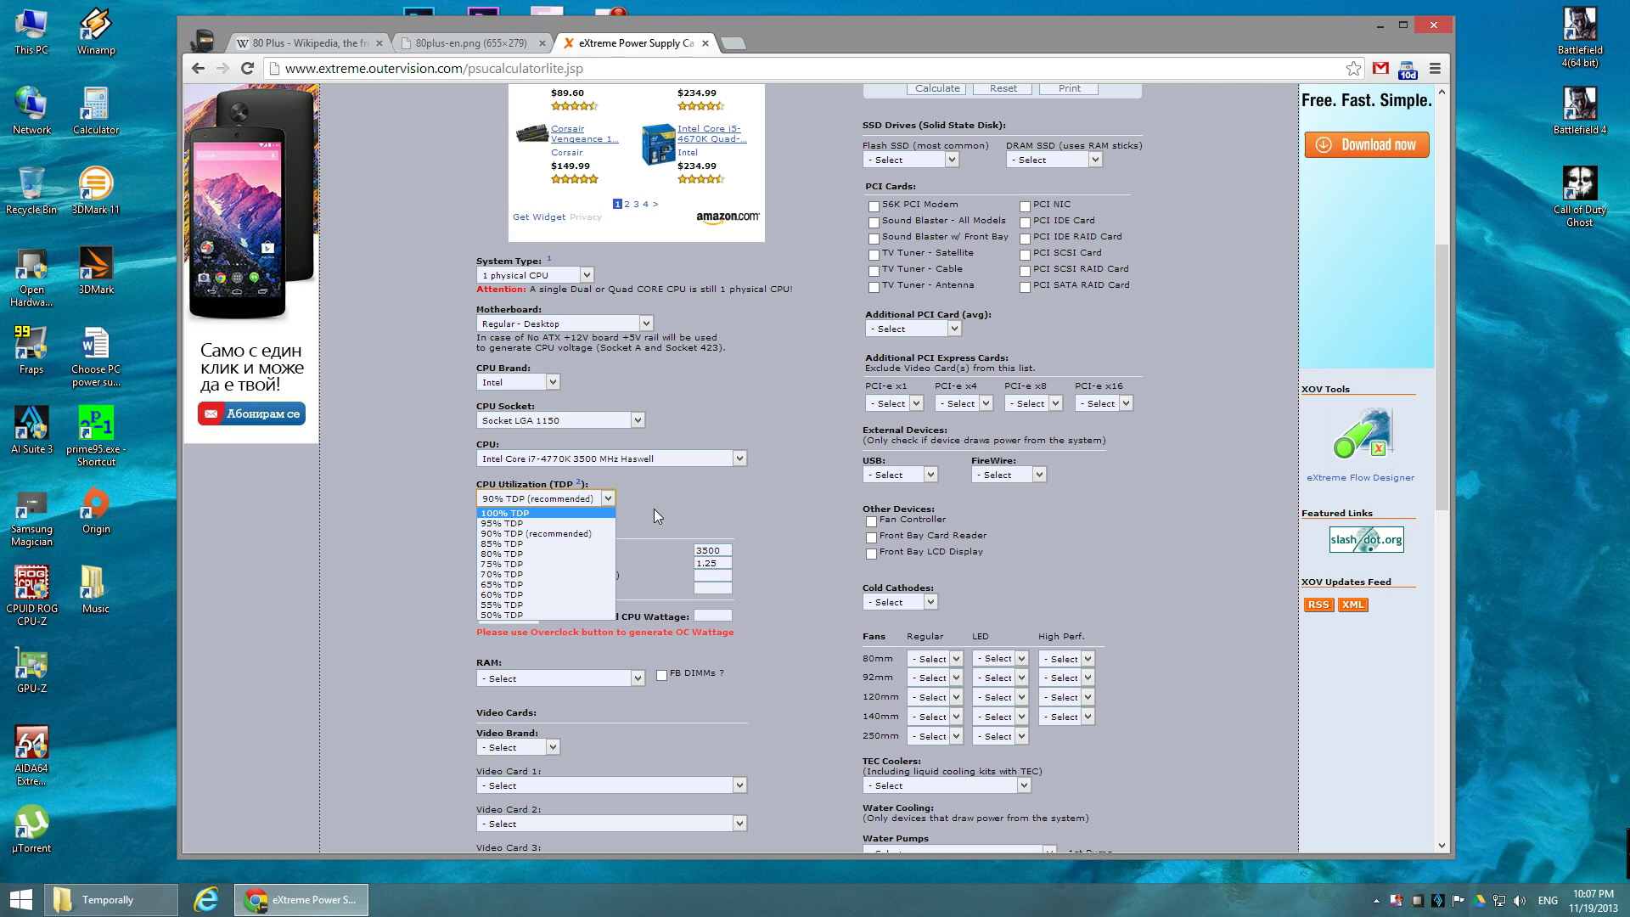
pyautogui.click(530, 533)
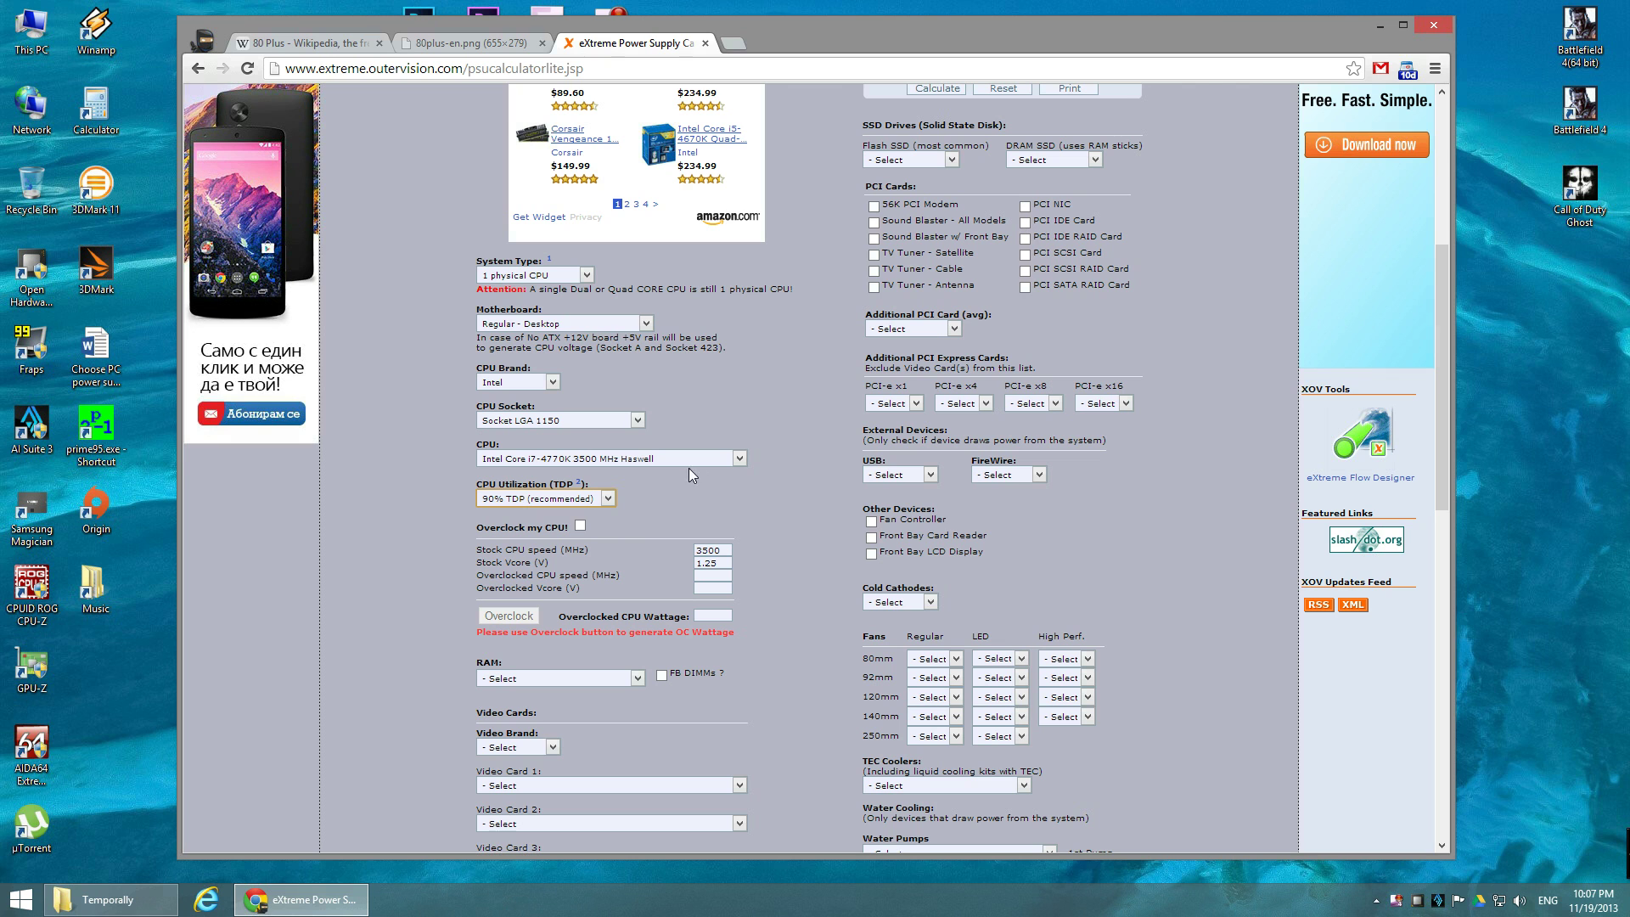
# Enable overclocking at 4500 MHz and 1.25 V Vcore, yielding 108 W CPU wattage.
pyautogui.click(580, 526)
pyautogui.click(710, 575)
pyautogui.write('4500')
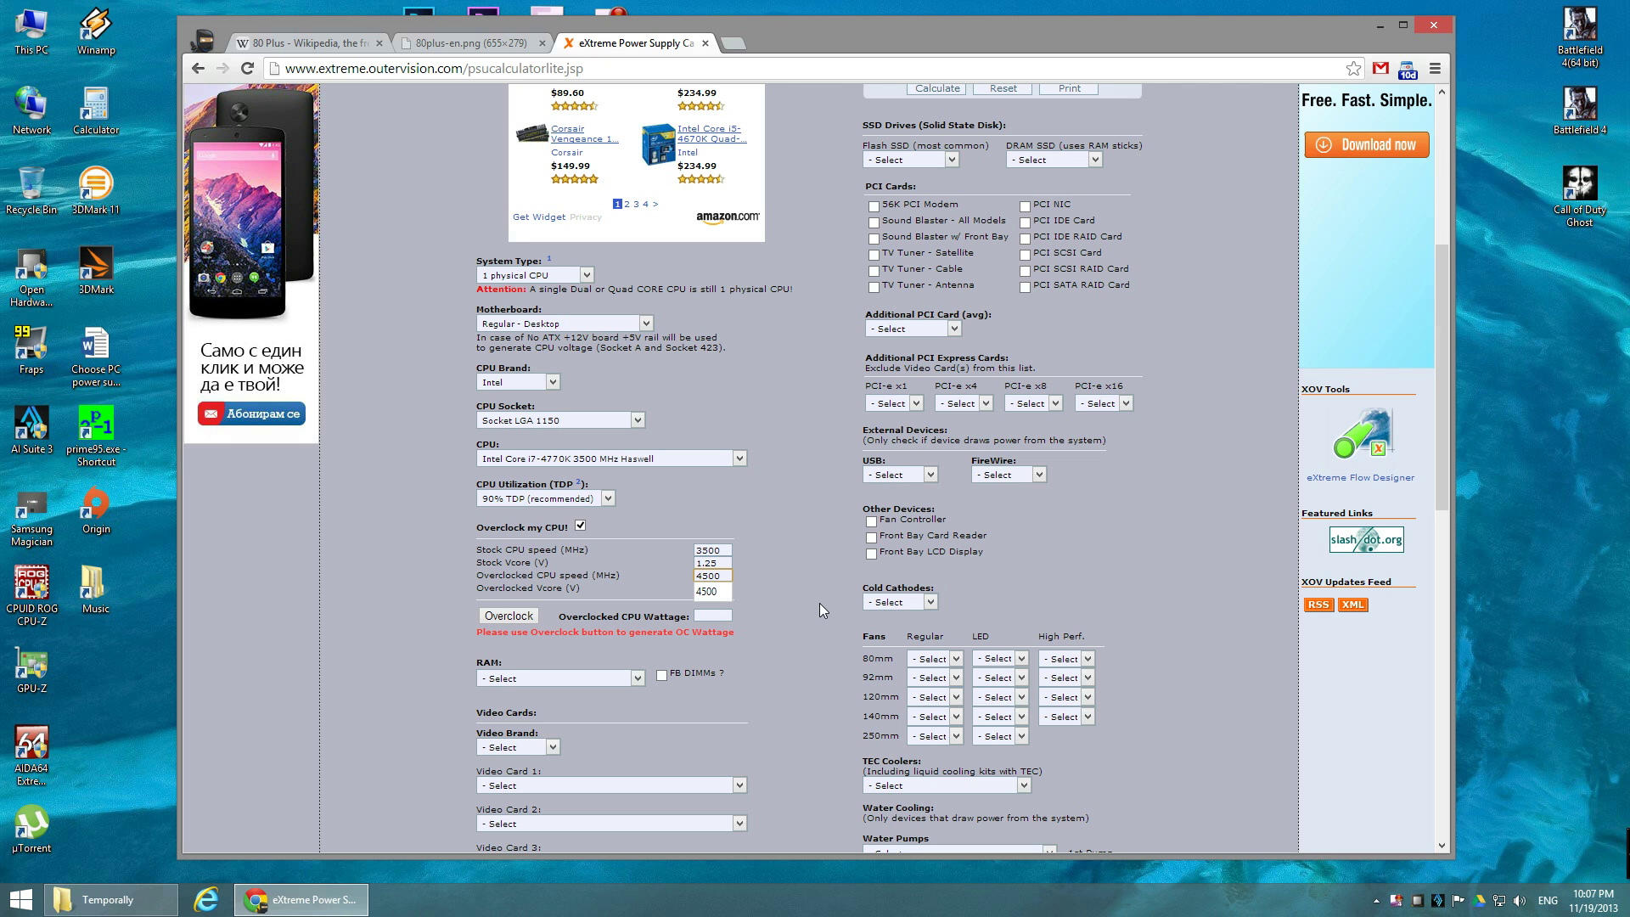
pyautogui.click(797, 599)
pyautogui.click(703, 589)
pyautogui.write('1.25')
pyautogui.click(813, 581)
pyautogui.click(508, 620)
pyautogui.scroll(-2, 756, 673)
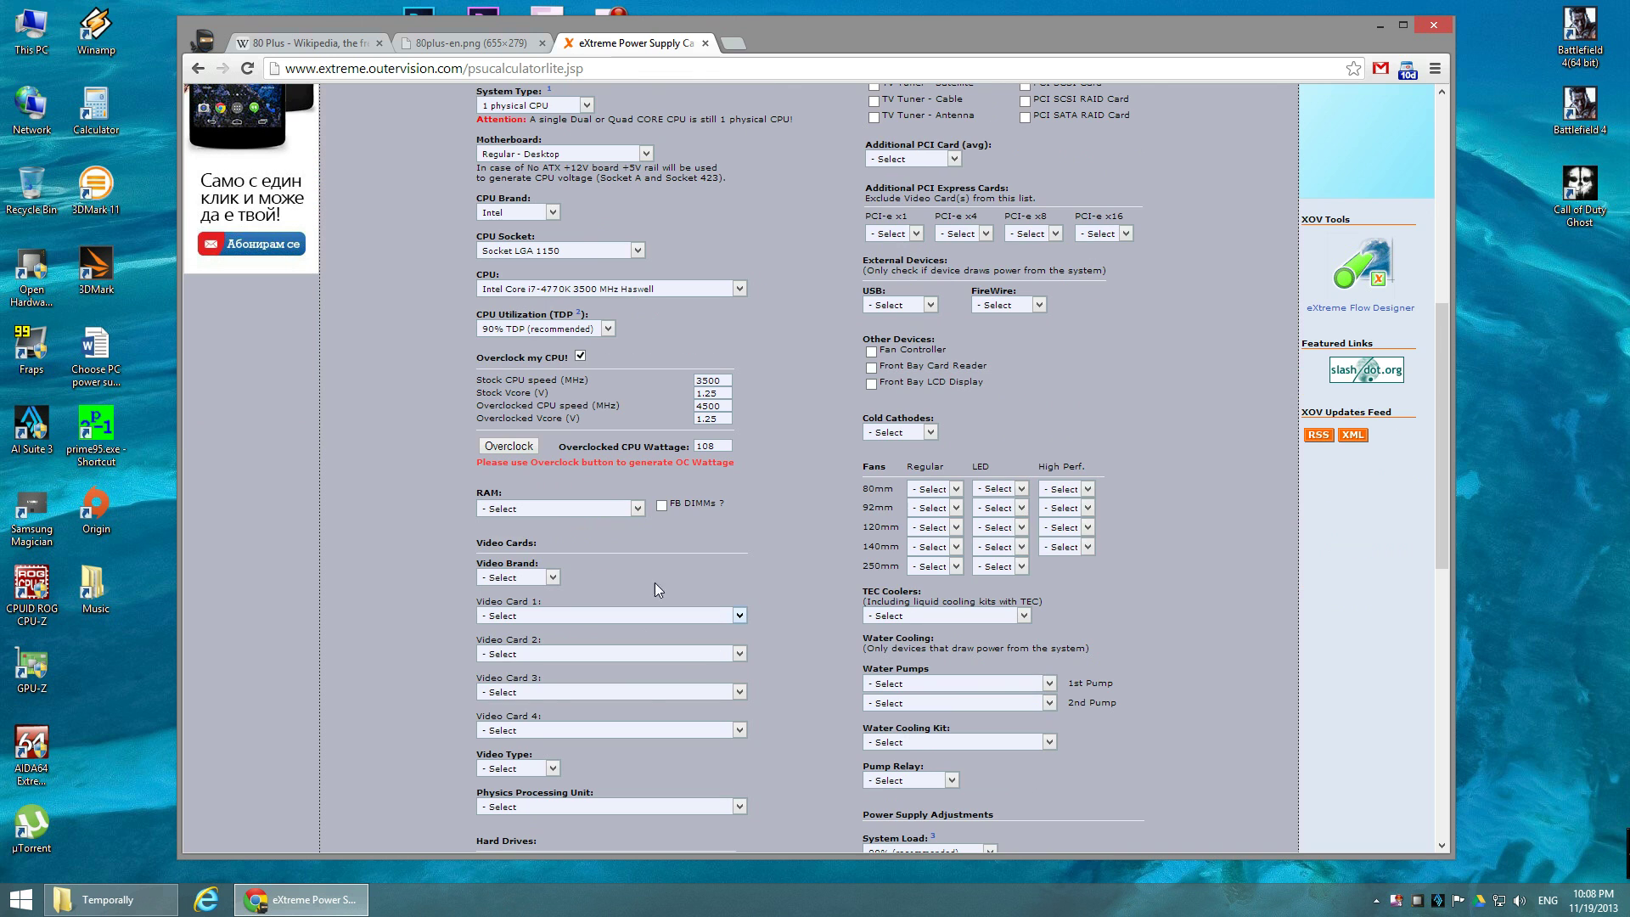
# Choose 2 Sticks DDR3 SDRAM as the memory configuration.
pyautogui.click(636, 509)
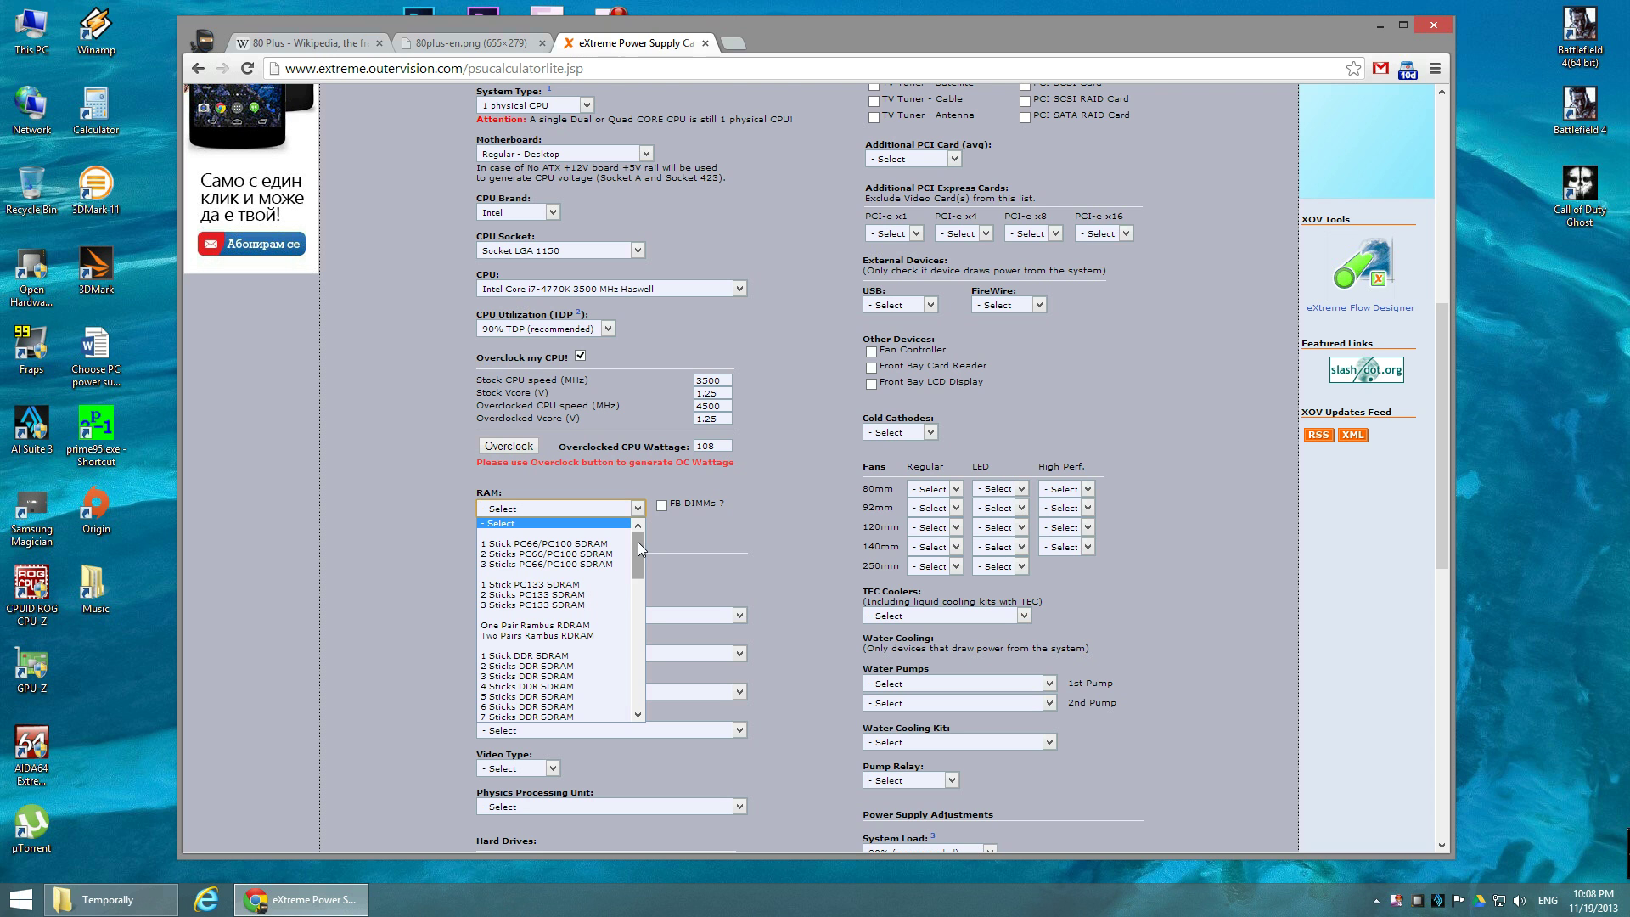
pyautogui.moveTo(638, 542); pyautogui.dragTo(634, 670)
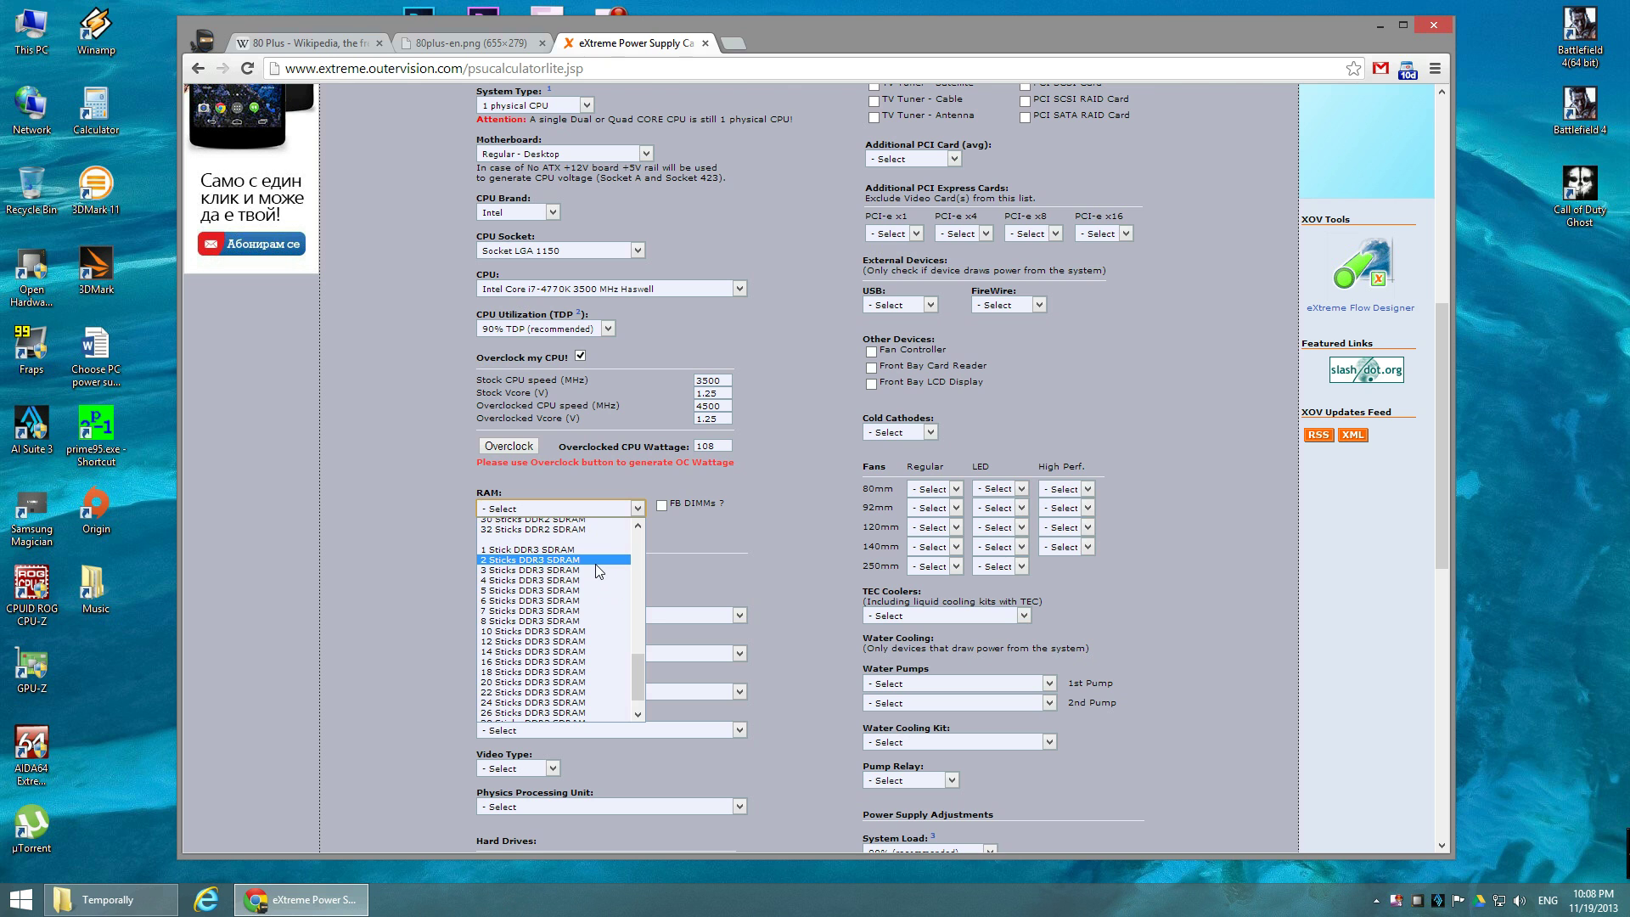
pyautogui.click(594, 562)
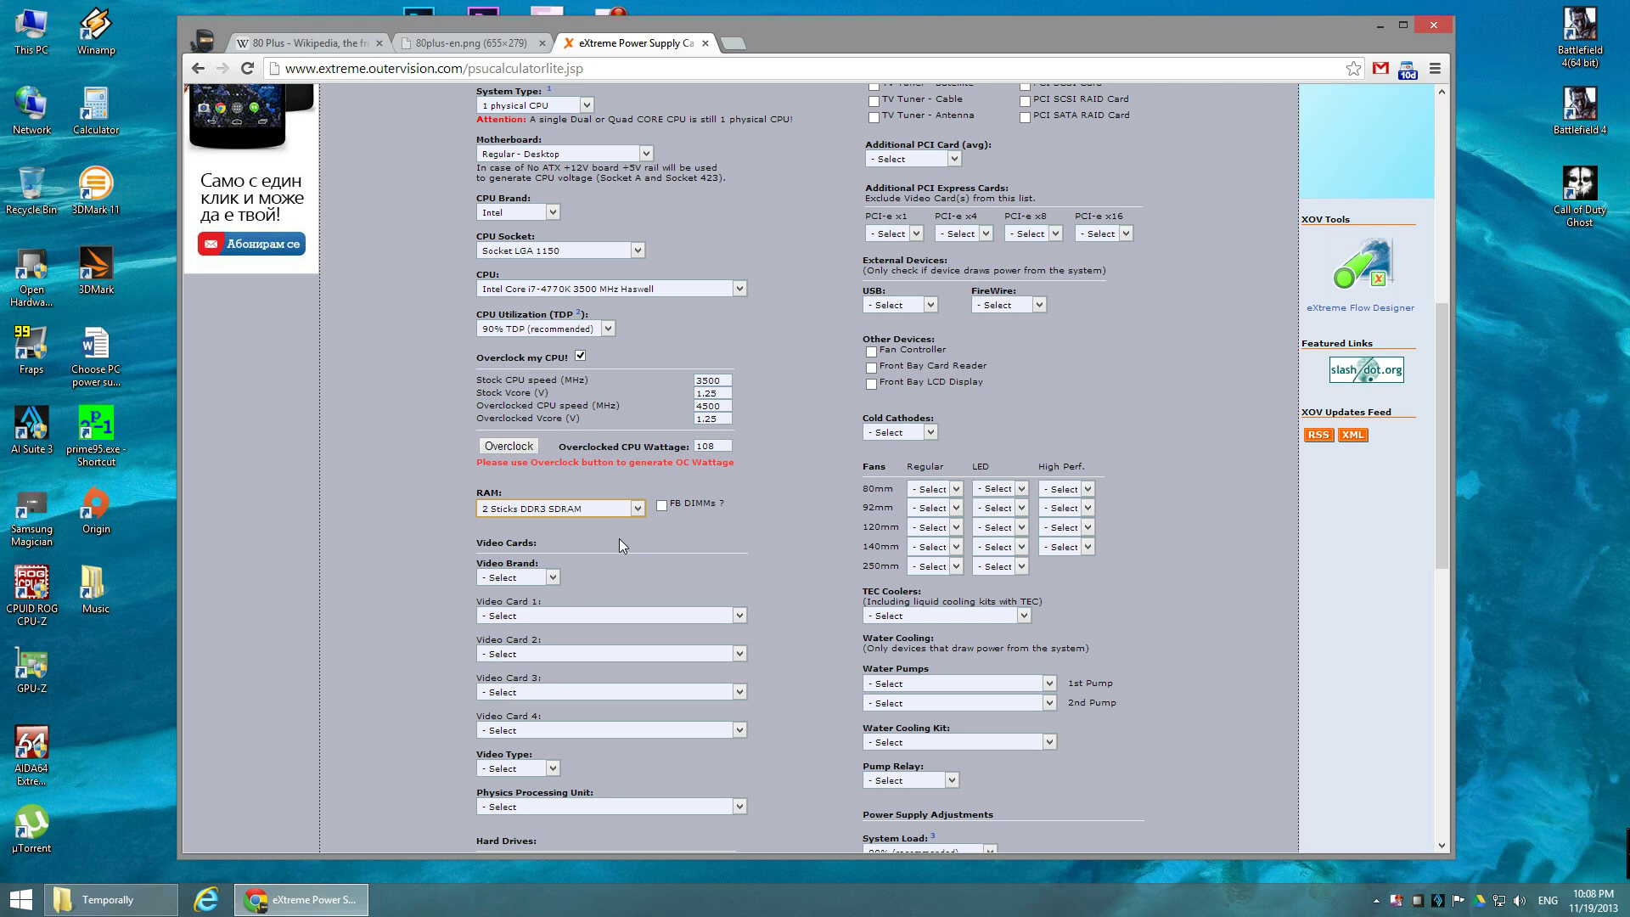
# Set the video card brand to AMD and Video Card 1 to Radeon R9 280X.
pyautogui.click(553, 579)
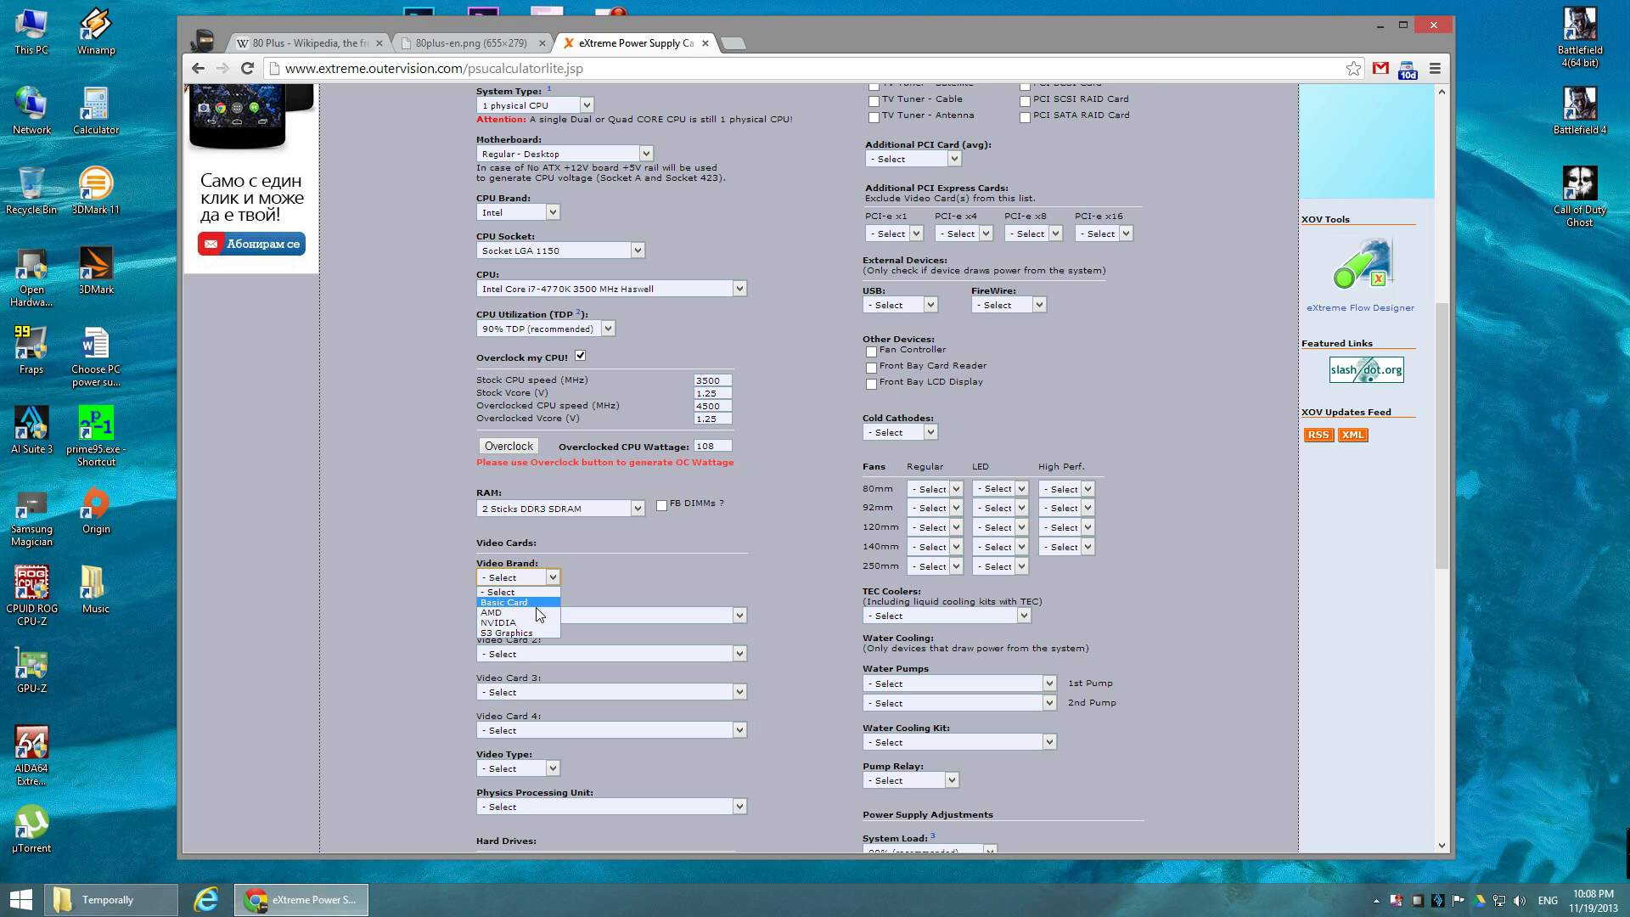
pyautogui.click(536, 610)
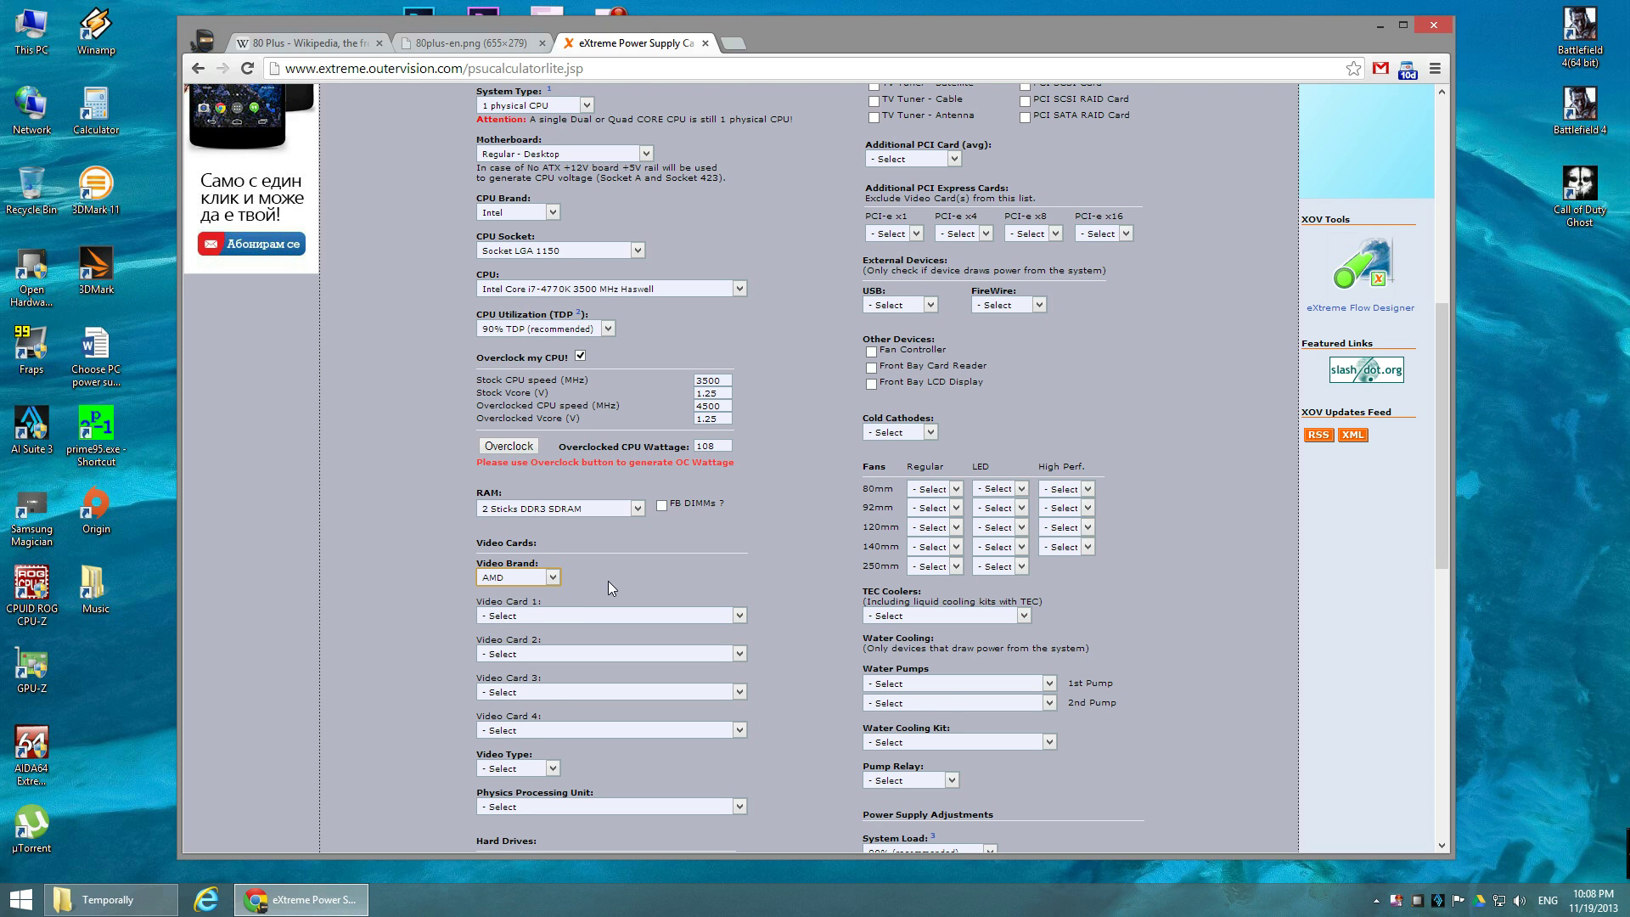
pyautogui.scroll(-1, 770, 613)
pyautogui.click(740, 531)
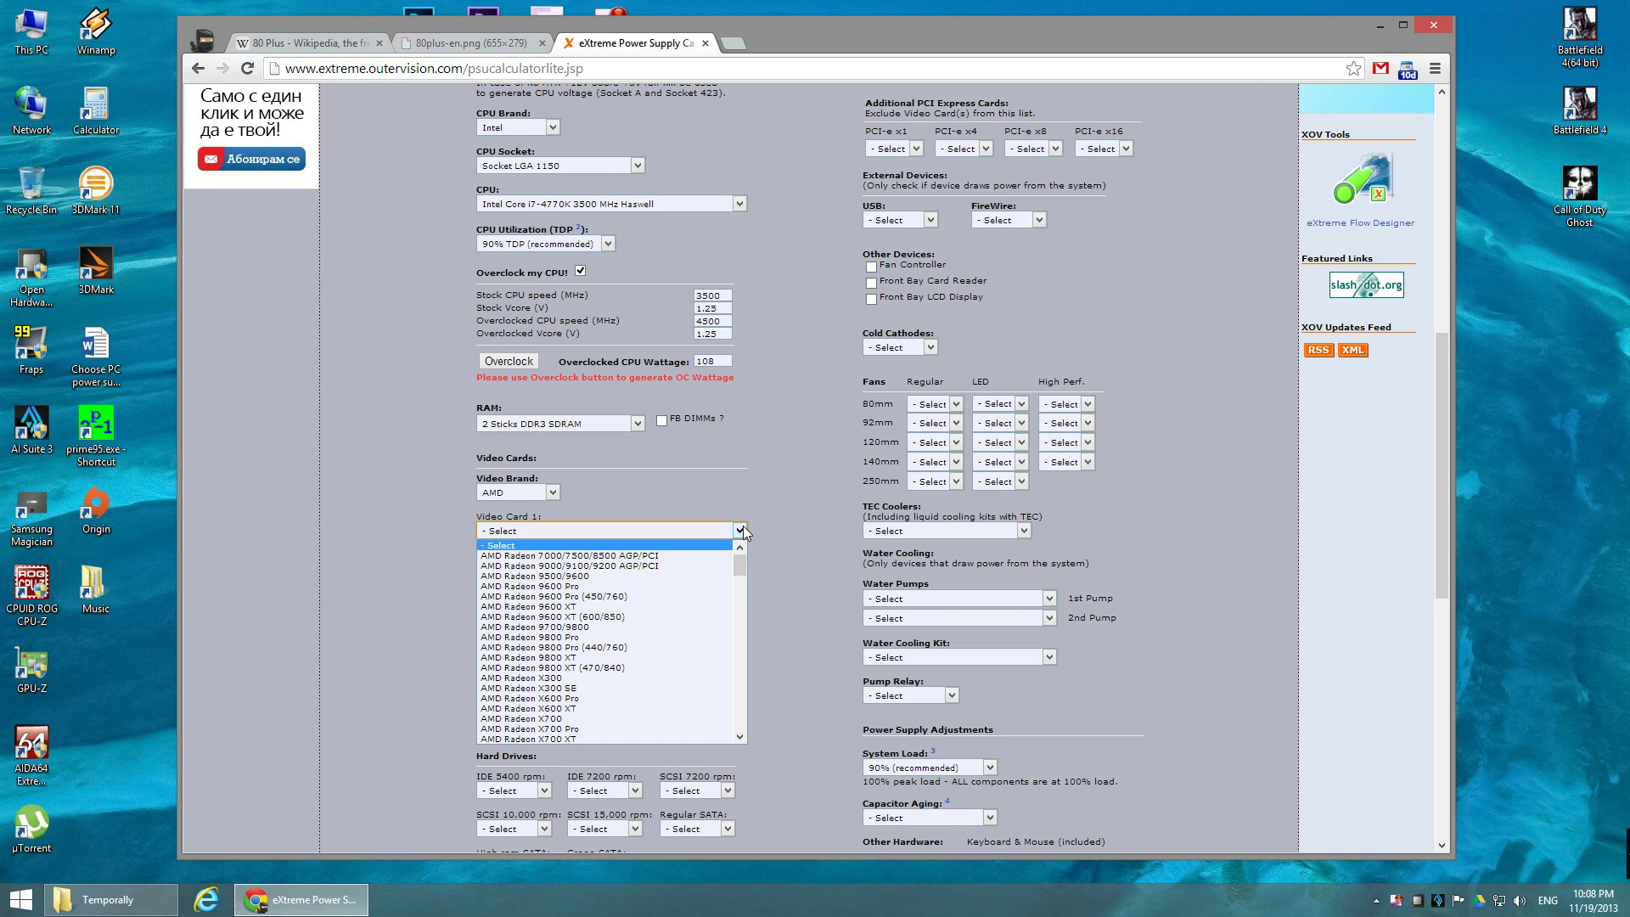
pyautogui.moveTo(740, 564); pyautogui.dragTo(742, 680)
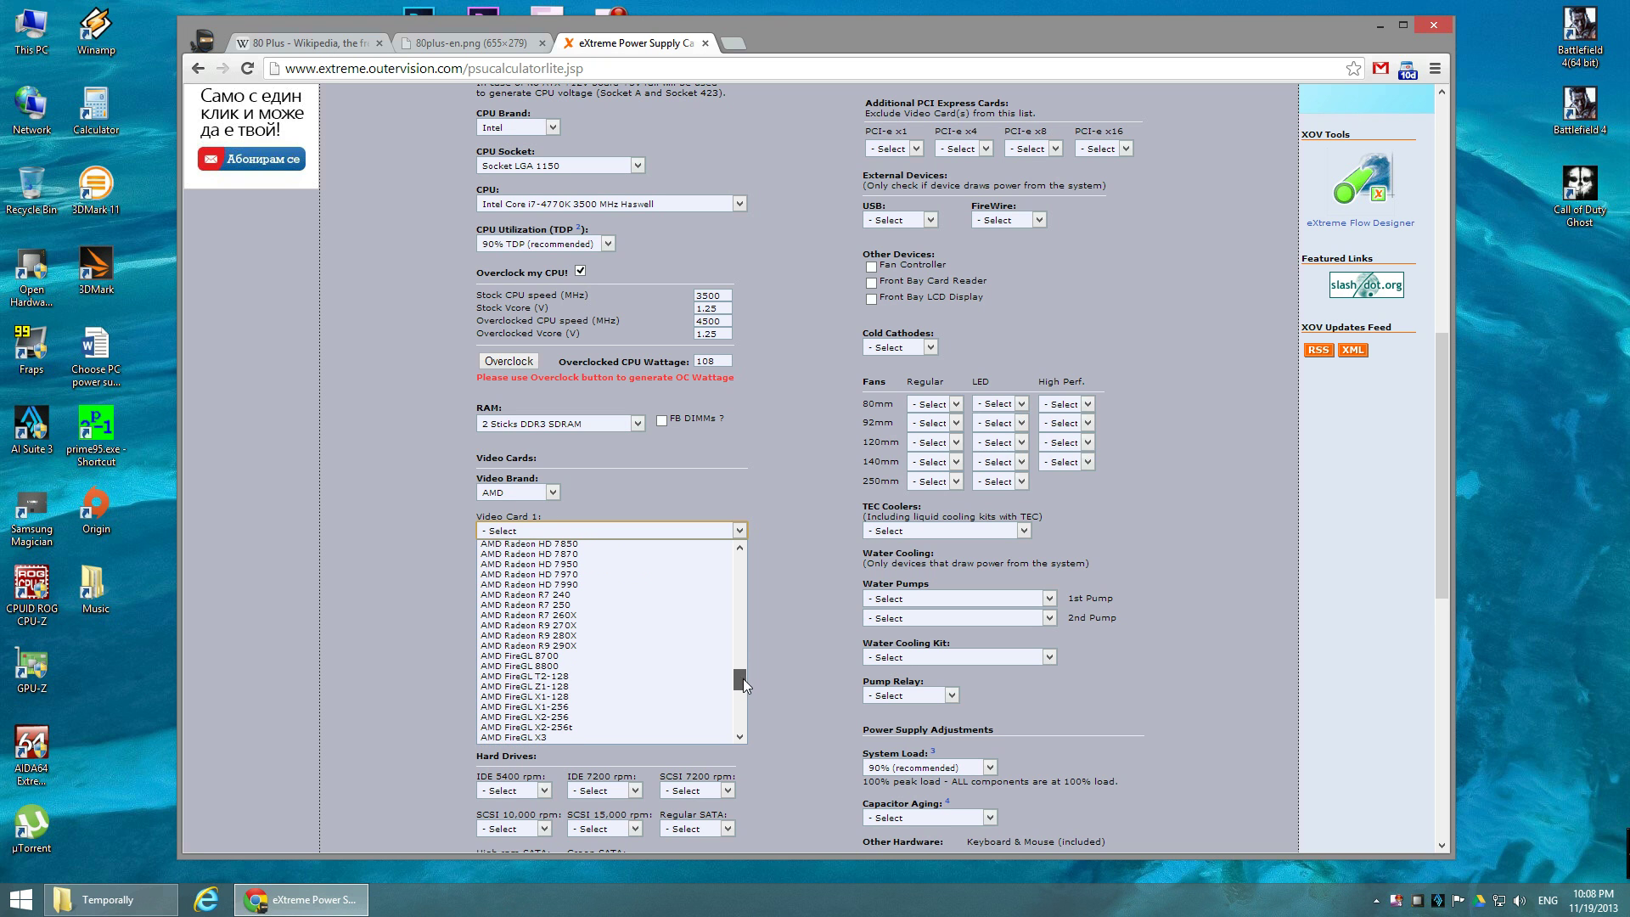
pyautogui.click(548, 635)
pyautogui.click(797, 592)
pyautogui.scroll(-1, 798, 596)
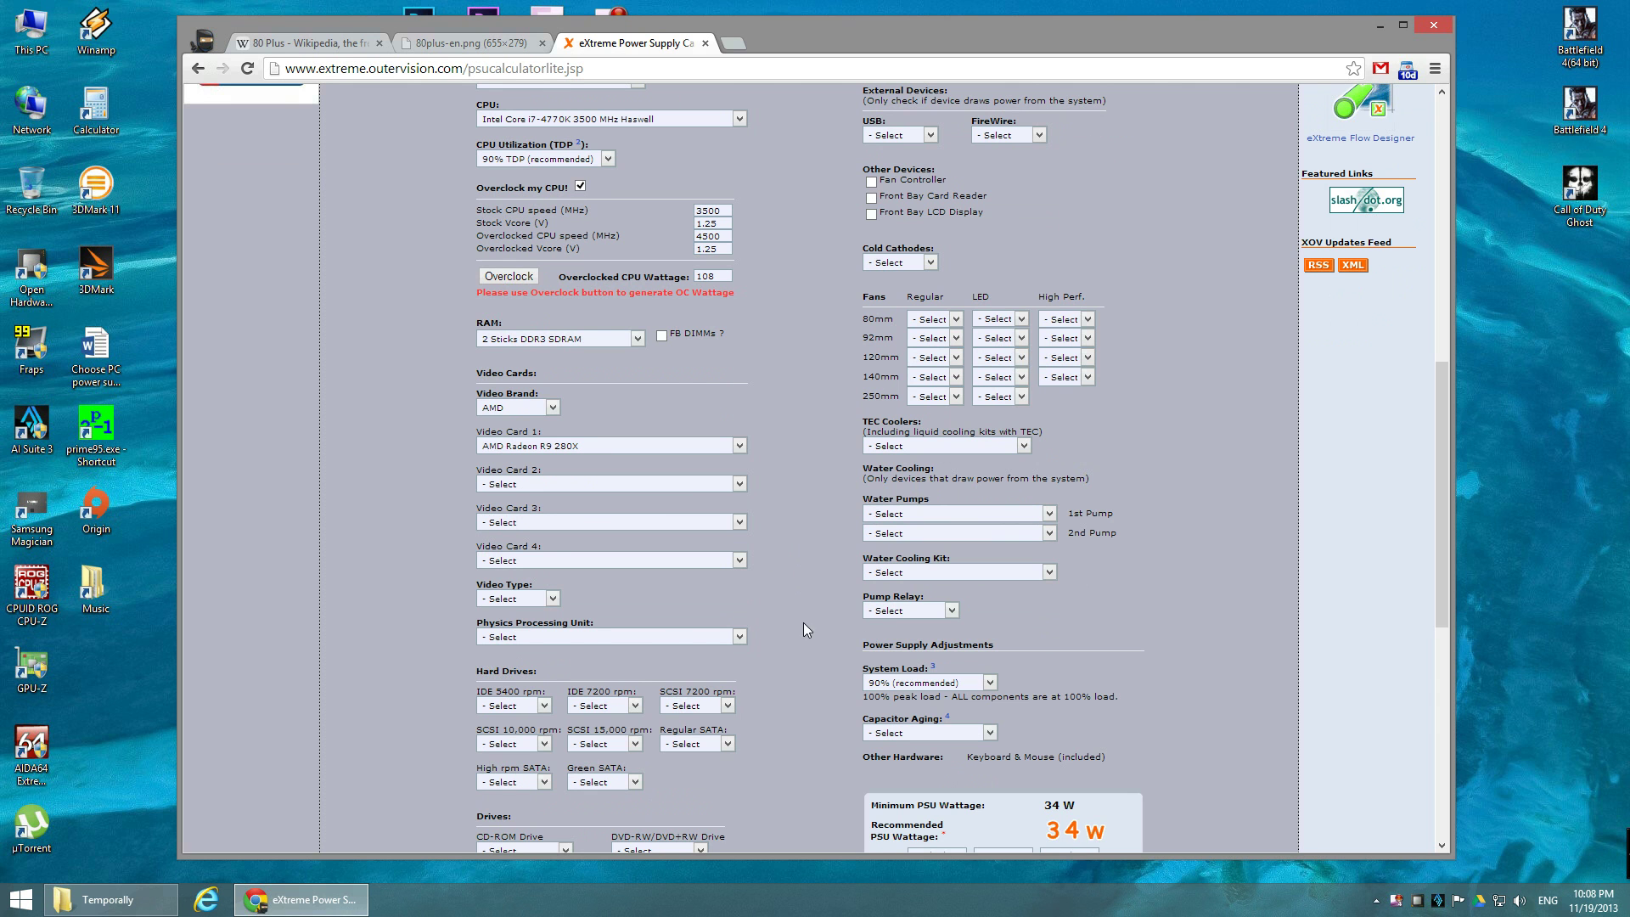
# Set Regular SATA to 1 HDD and DVD-RW/DVD+RW Drive to 1 Drive.
pyautogui.scroll(-2, 806, 628)
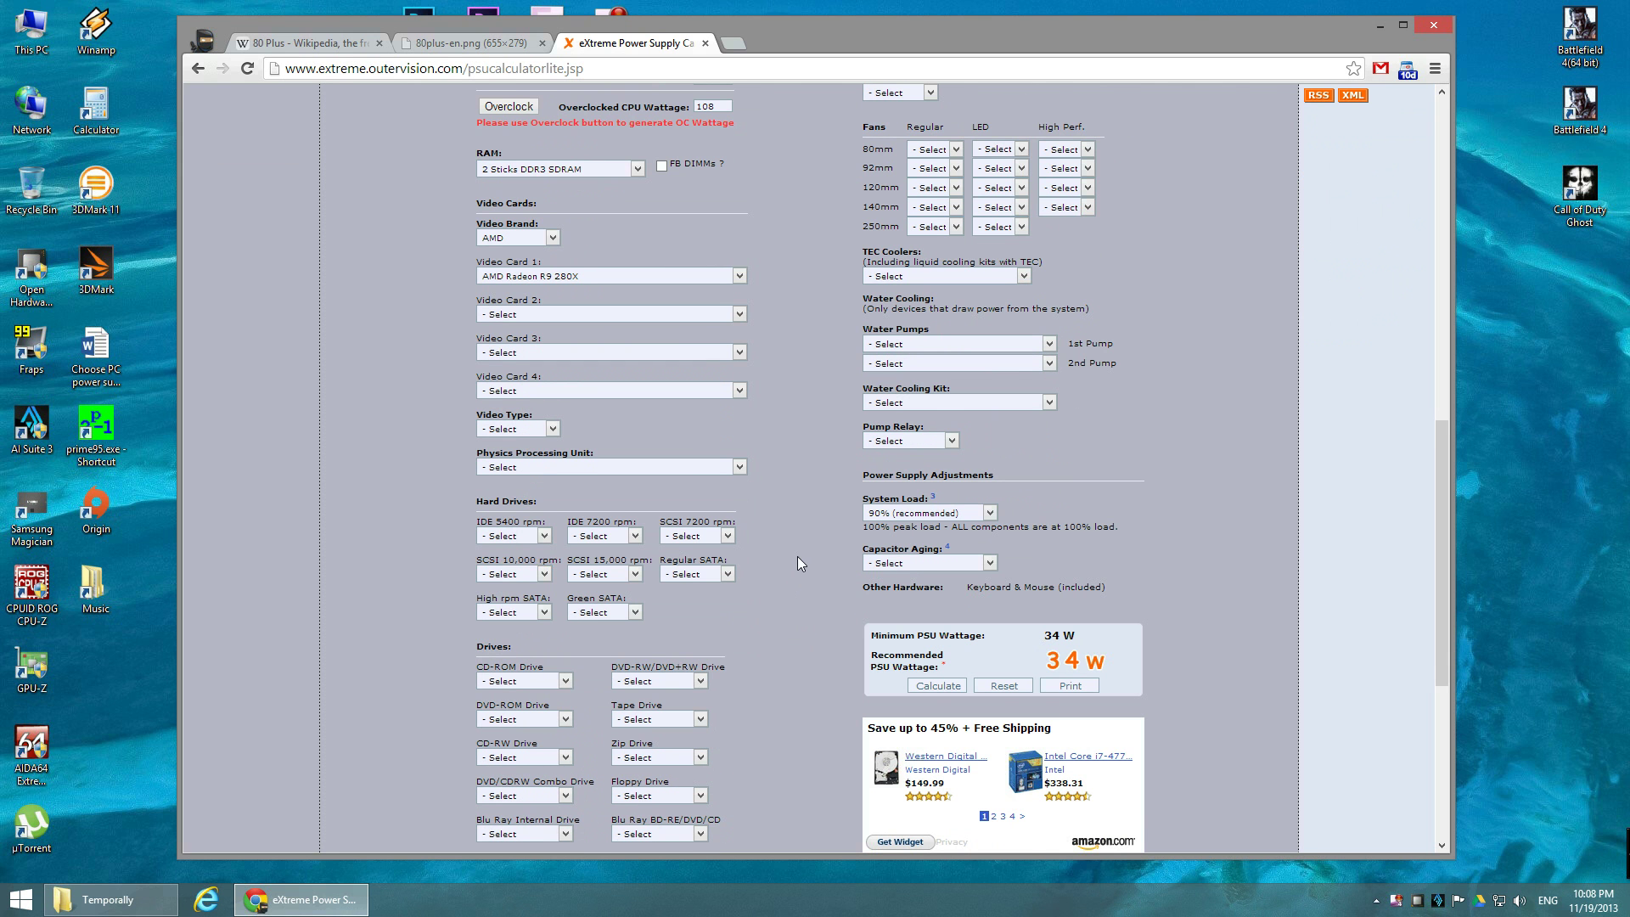
pyautogui.click(703, 579)
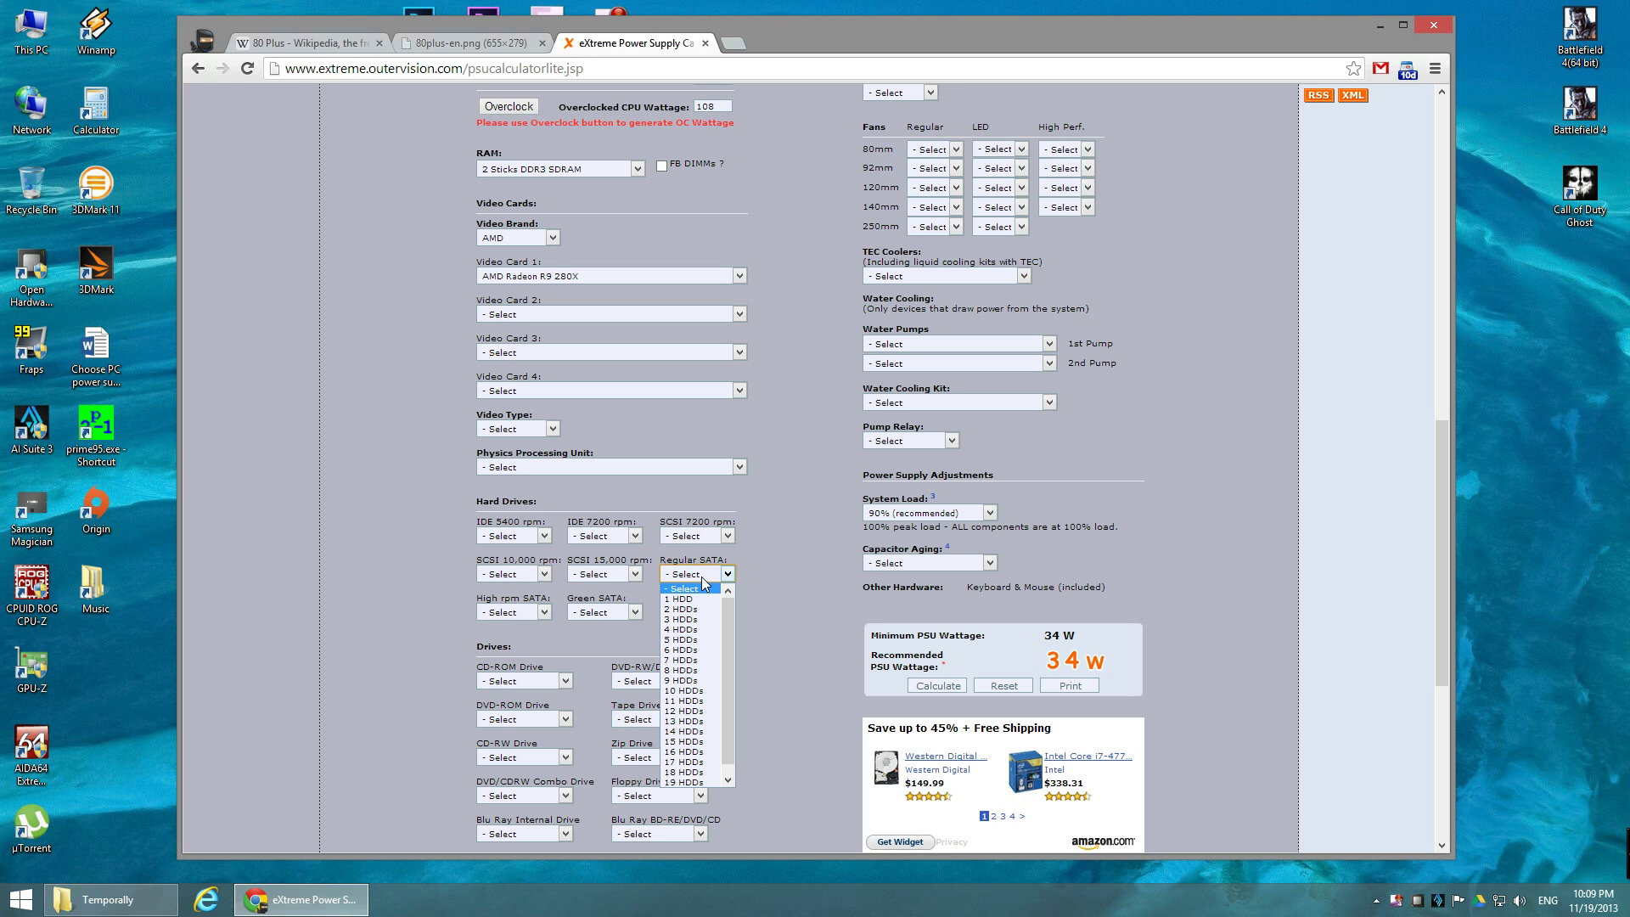
pyautogui.click(683, 598)
pyautogui.scroll(-1, 768, 656)
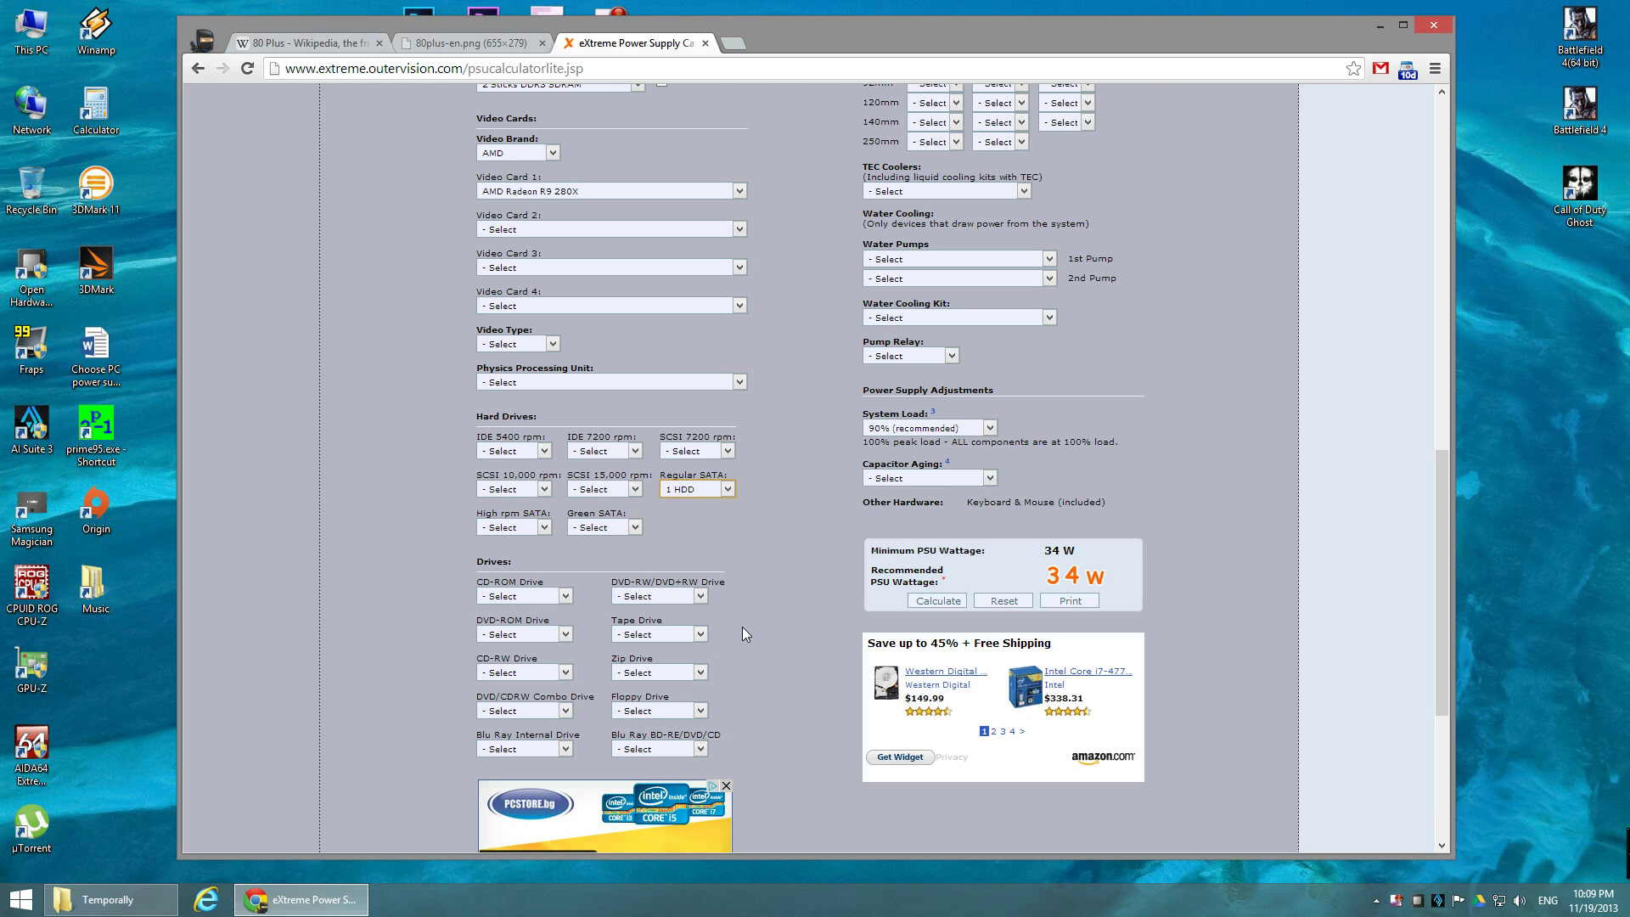
pyautogui.click(690, 597)
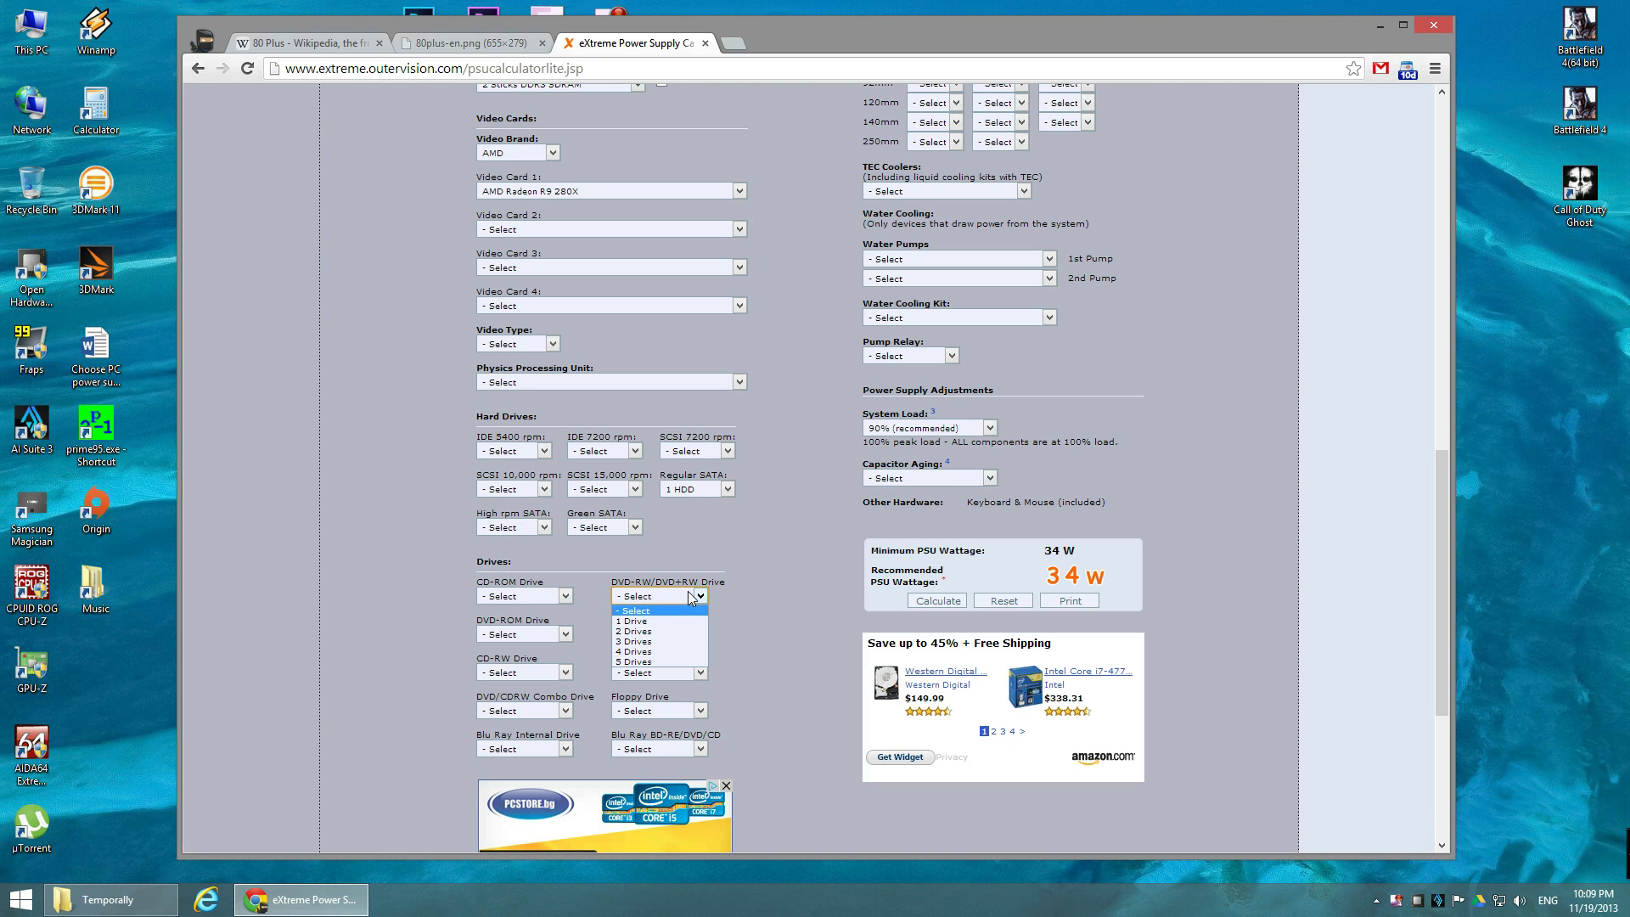
pyautogui.click(670, 623)
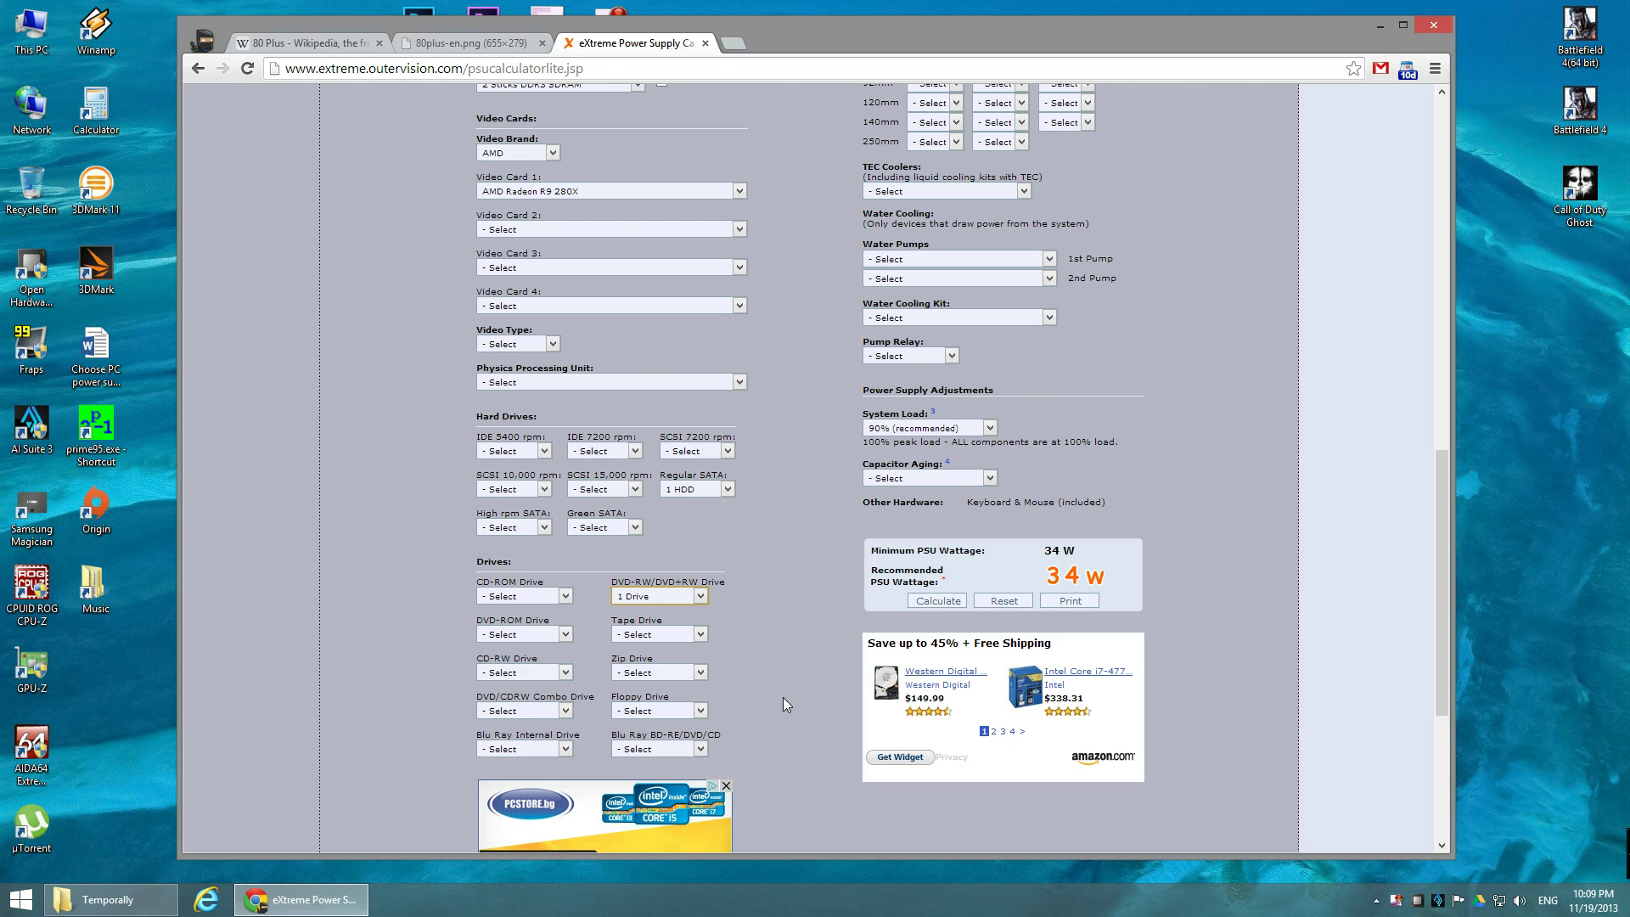
pyautogui.scroll(-2, 788, 717)
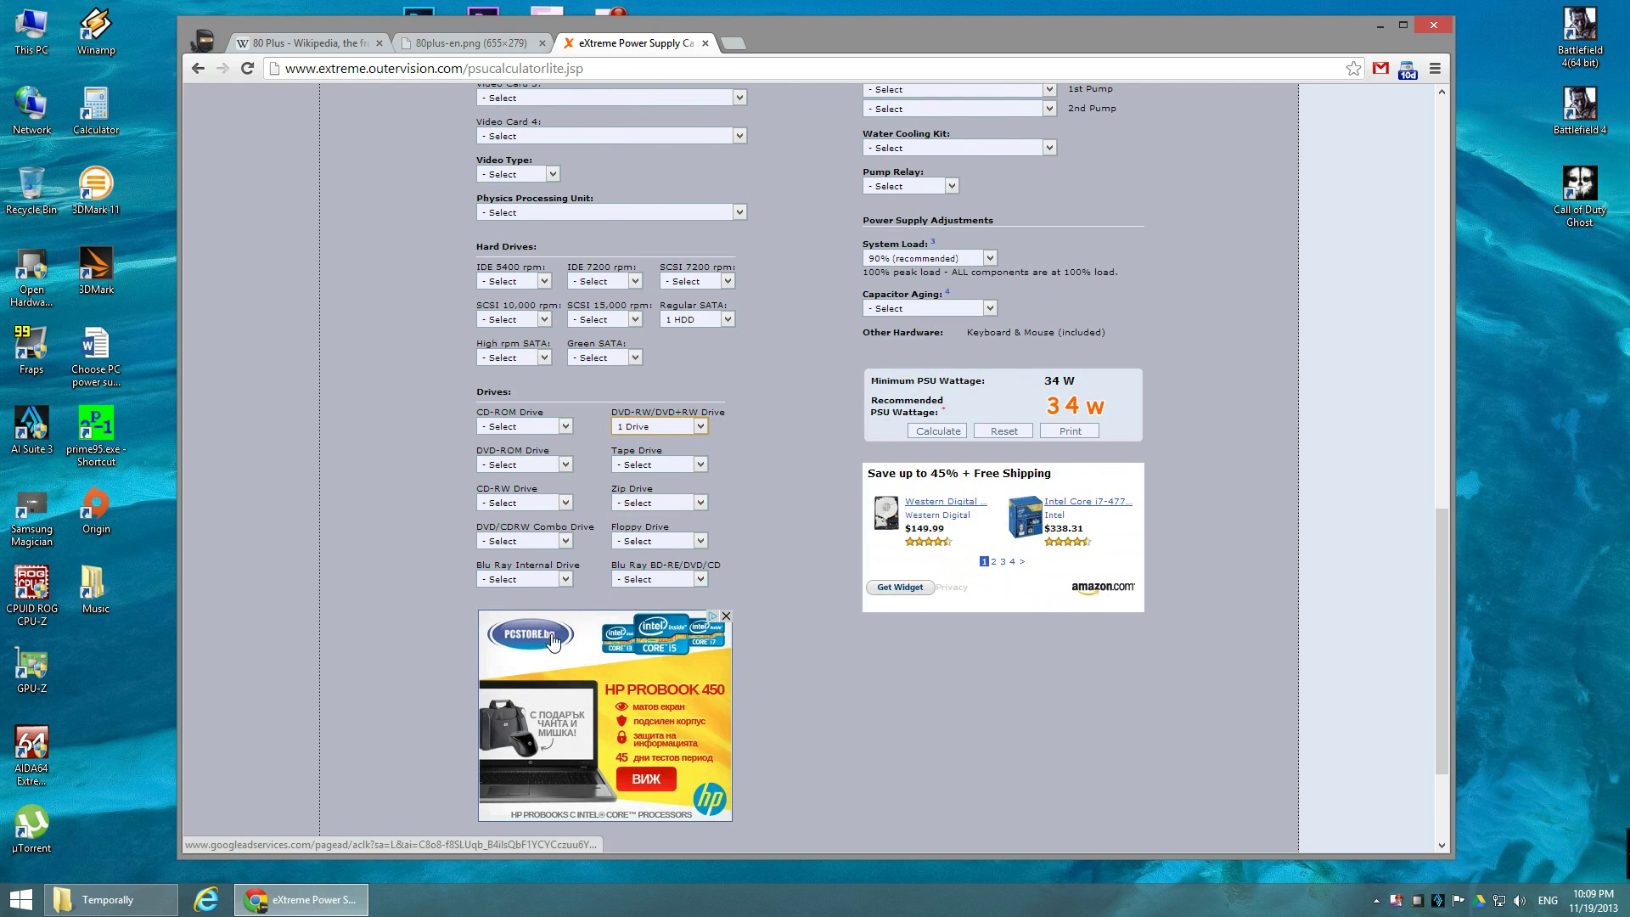
pyautogui.scroll(-3, 716, 629)
pyautogui.scroll(15, 731, 653)
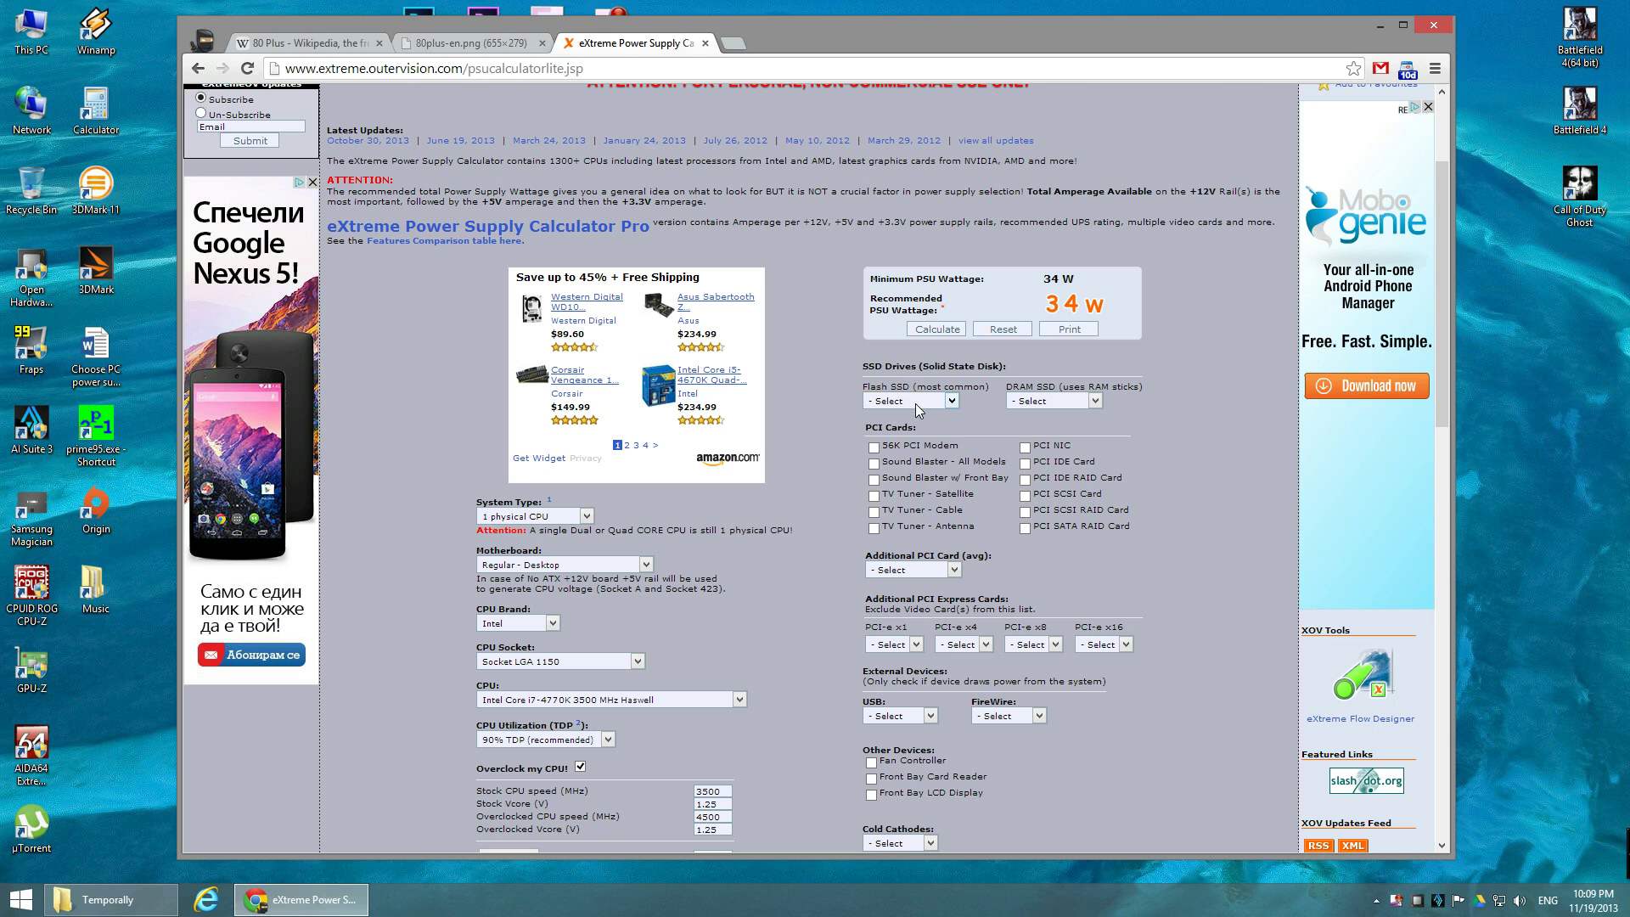
# Set Flash SSD to 1 Drive and PCI-e x1 expansion cards to 1 Card.
pyautogui.click(915, 404)
pyautogui.click(913, 426)
pyautogui.scroll(-1, 938, 411)
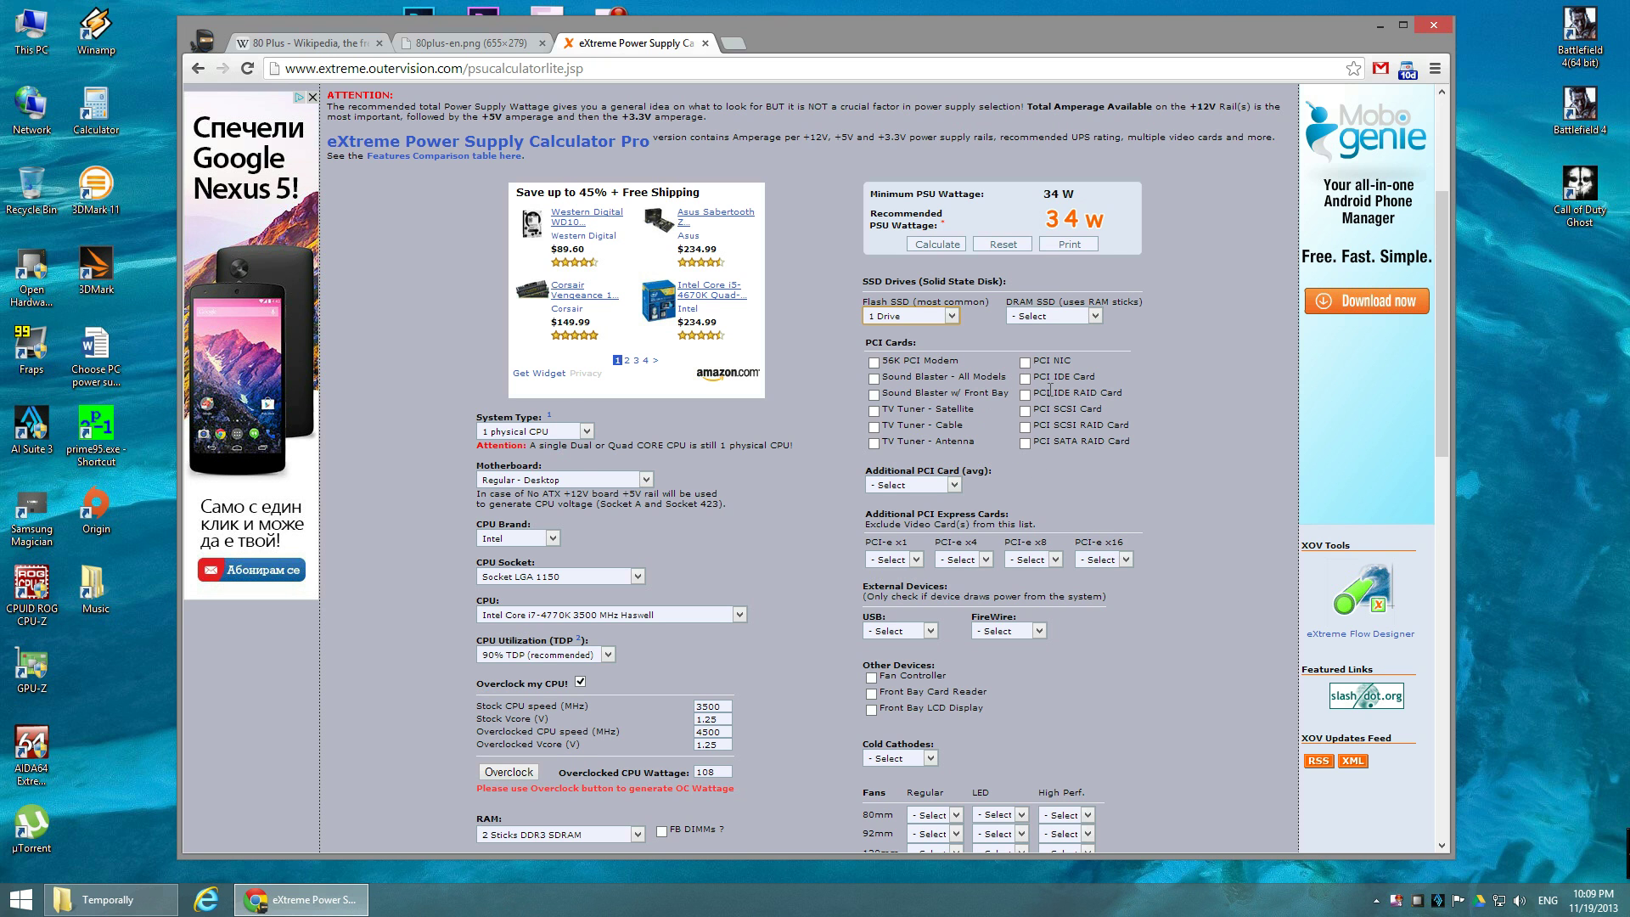
pyautogui.scroll(-1, 1065, 458)
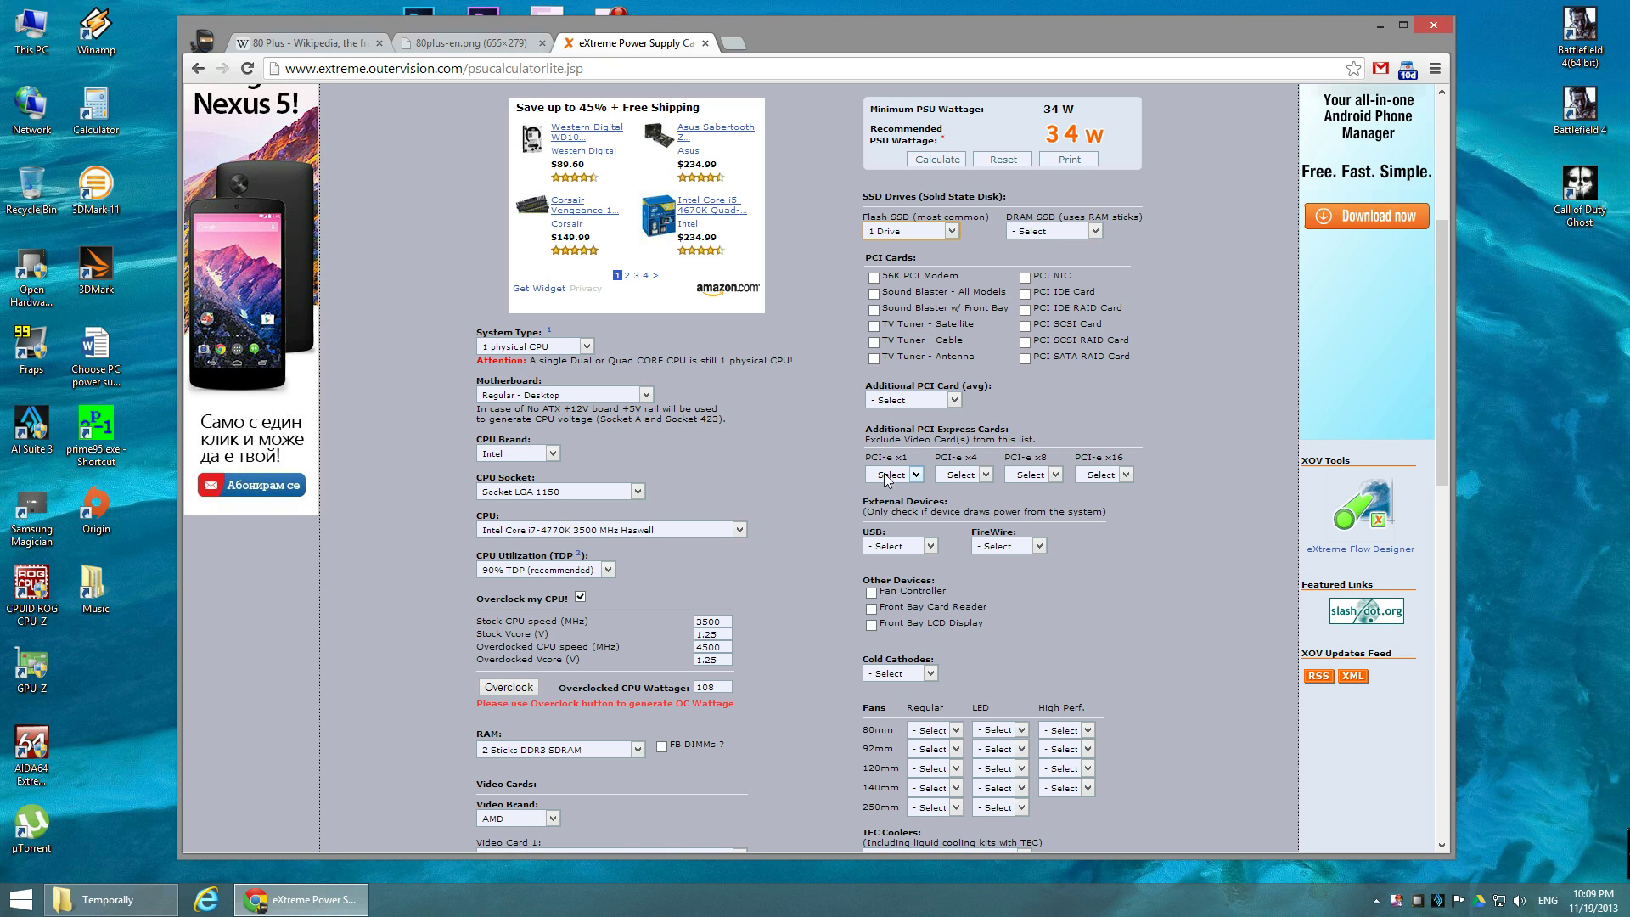
pyautogui.click(912, 477)
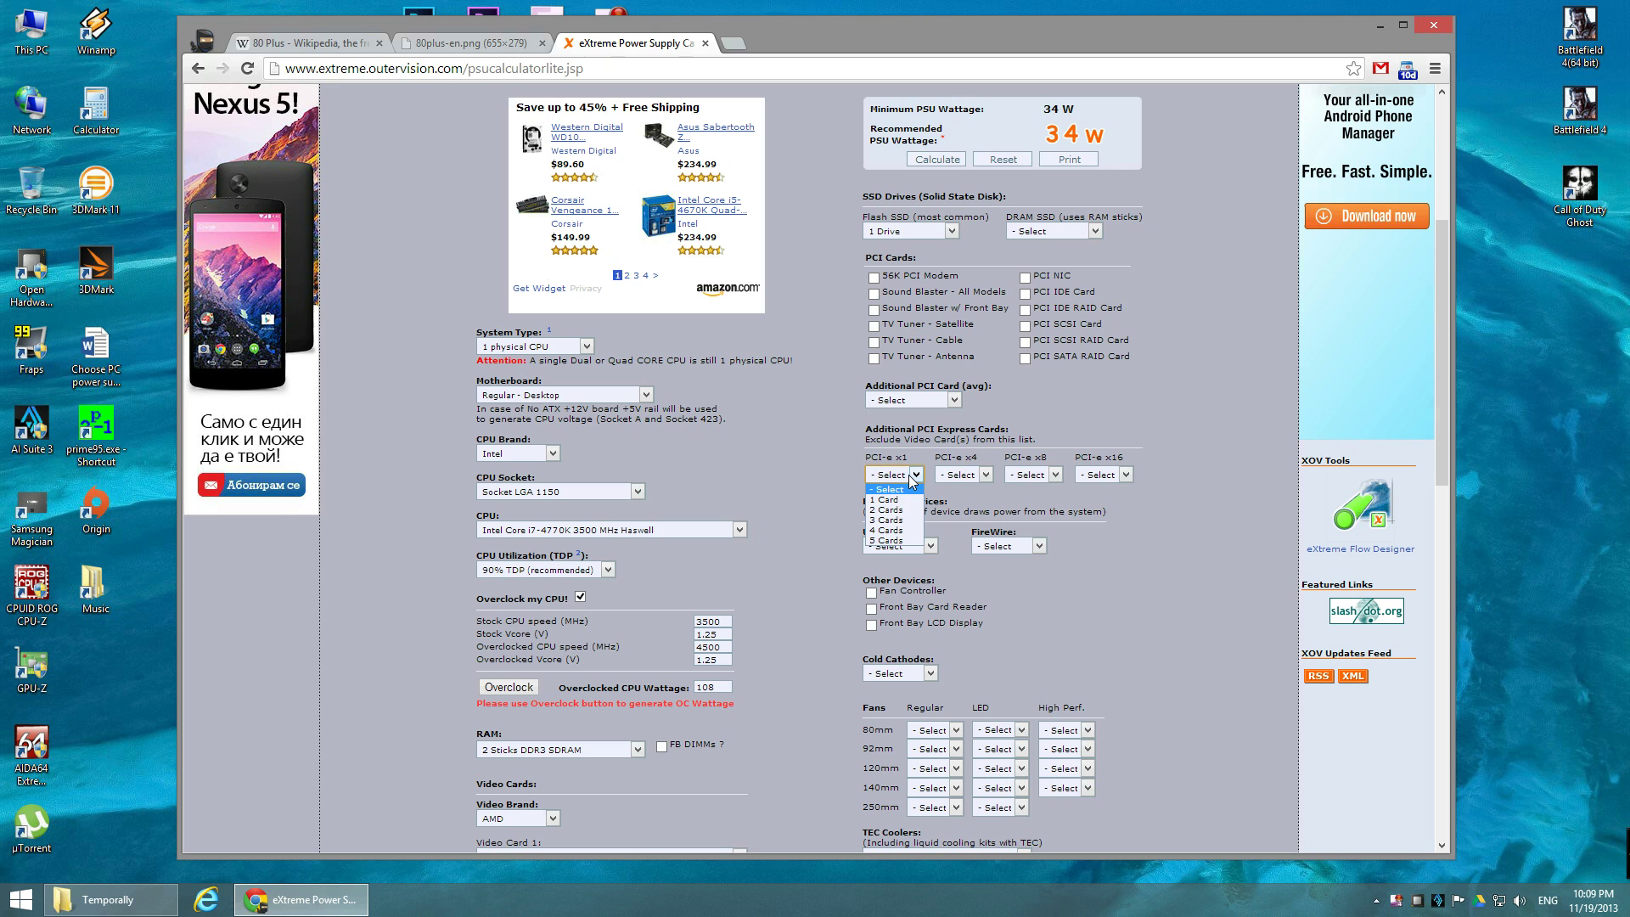
pyautogui.click(906, 499)
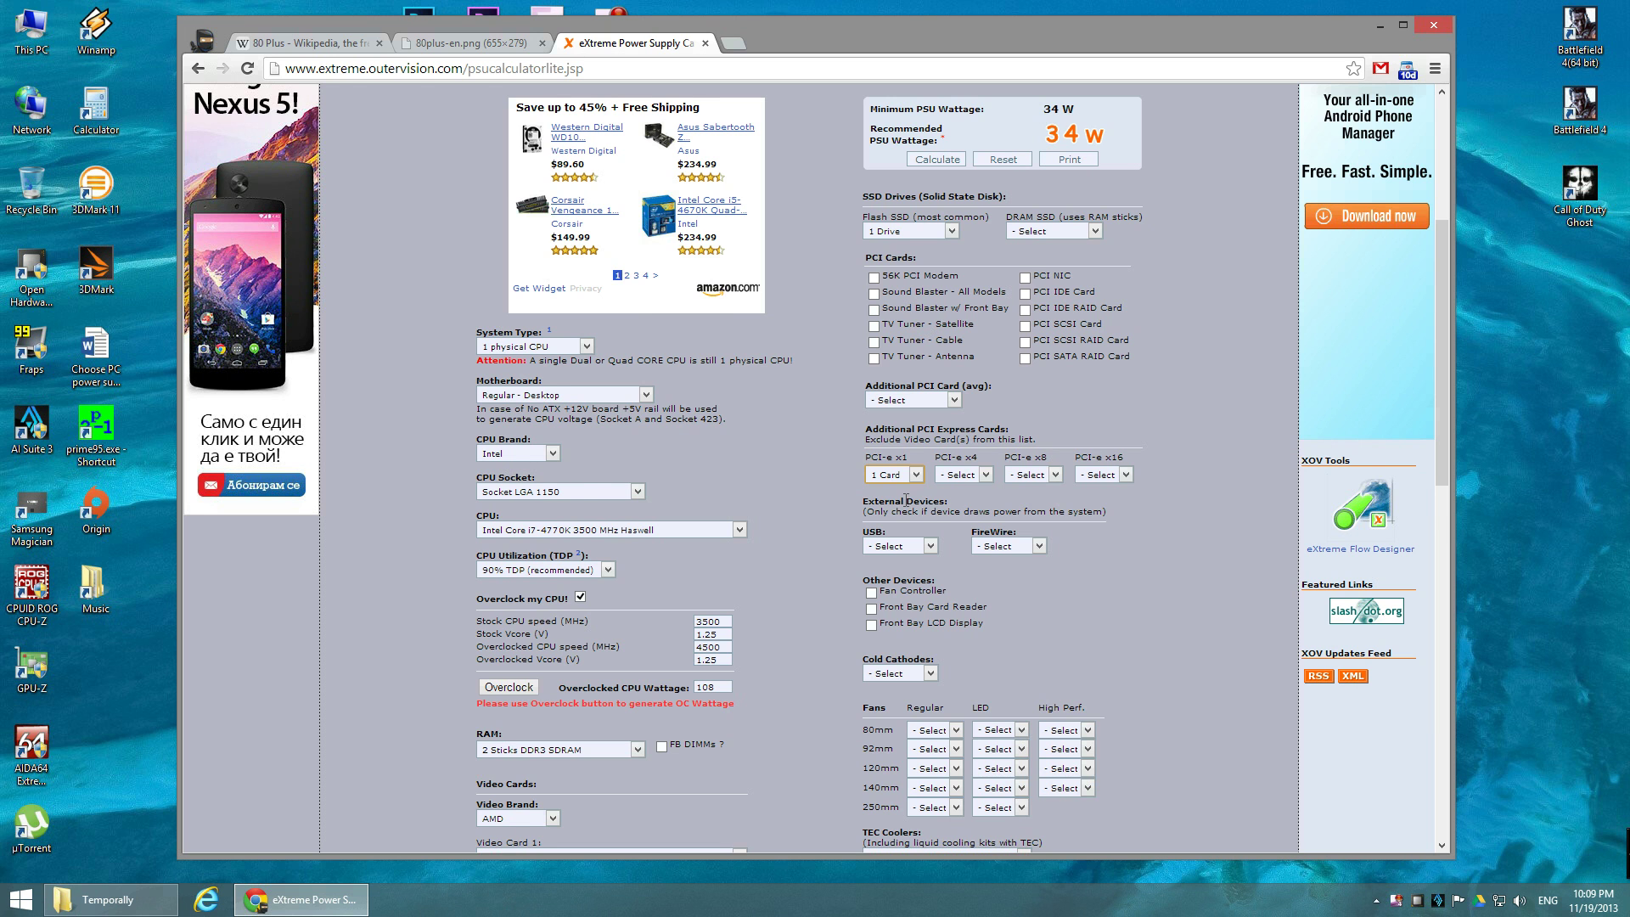
pyautogui.scroll(-1, 991, 566)
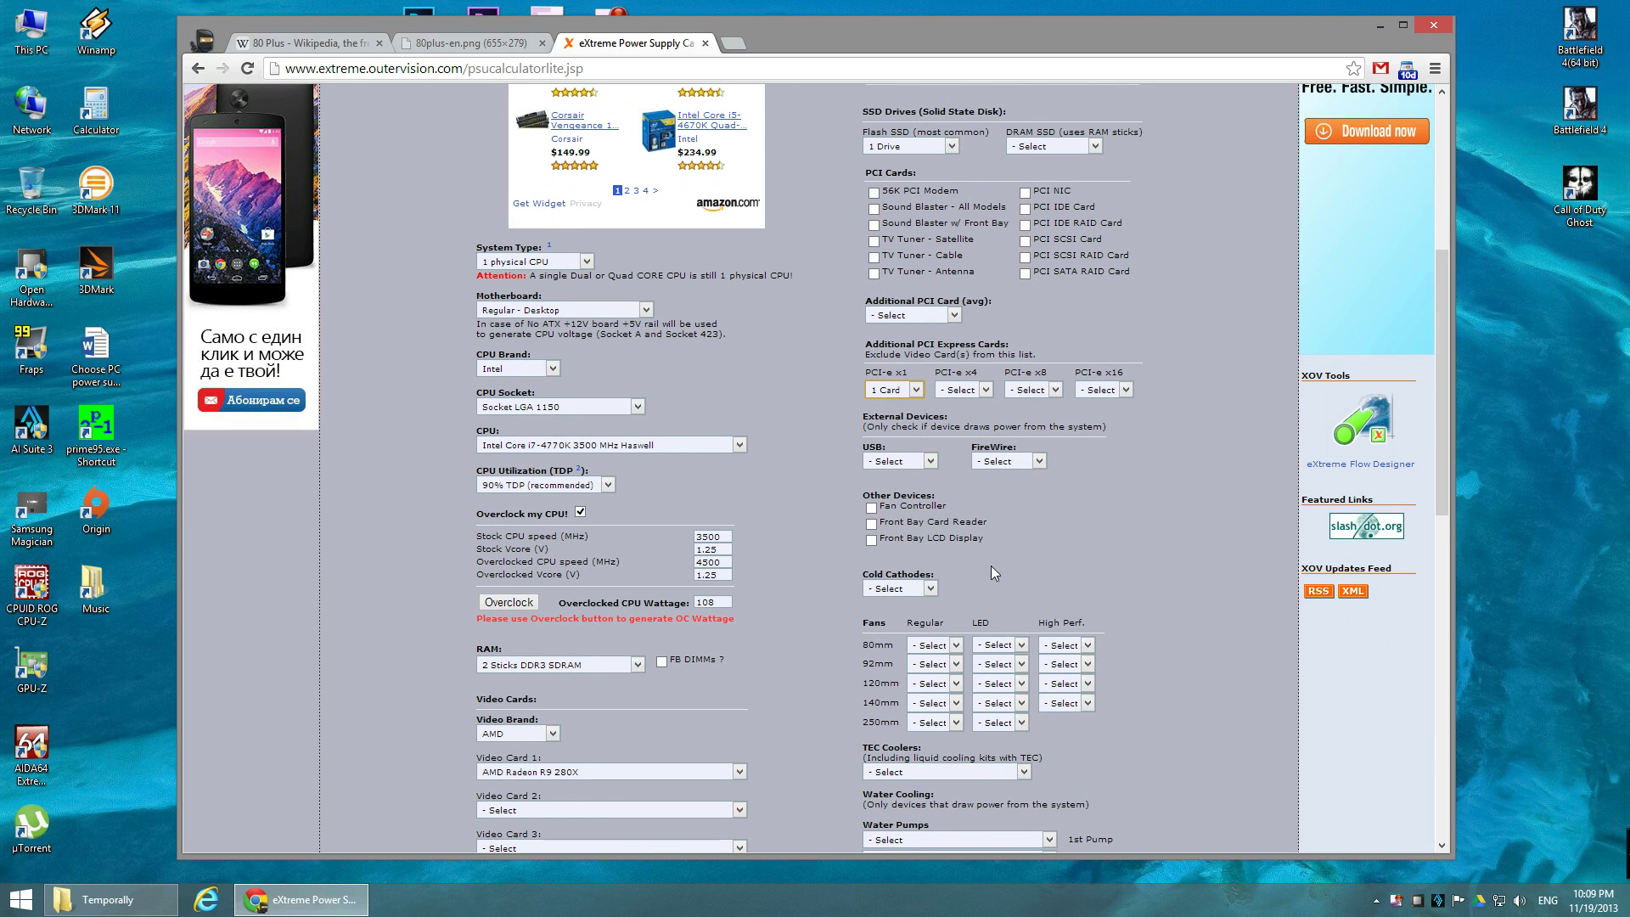
# Set USB to 4 Devices and 120mm Regular fans to 2 Fans.
pyautogui.click(930, 462)
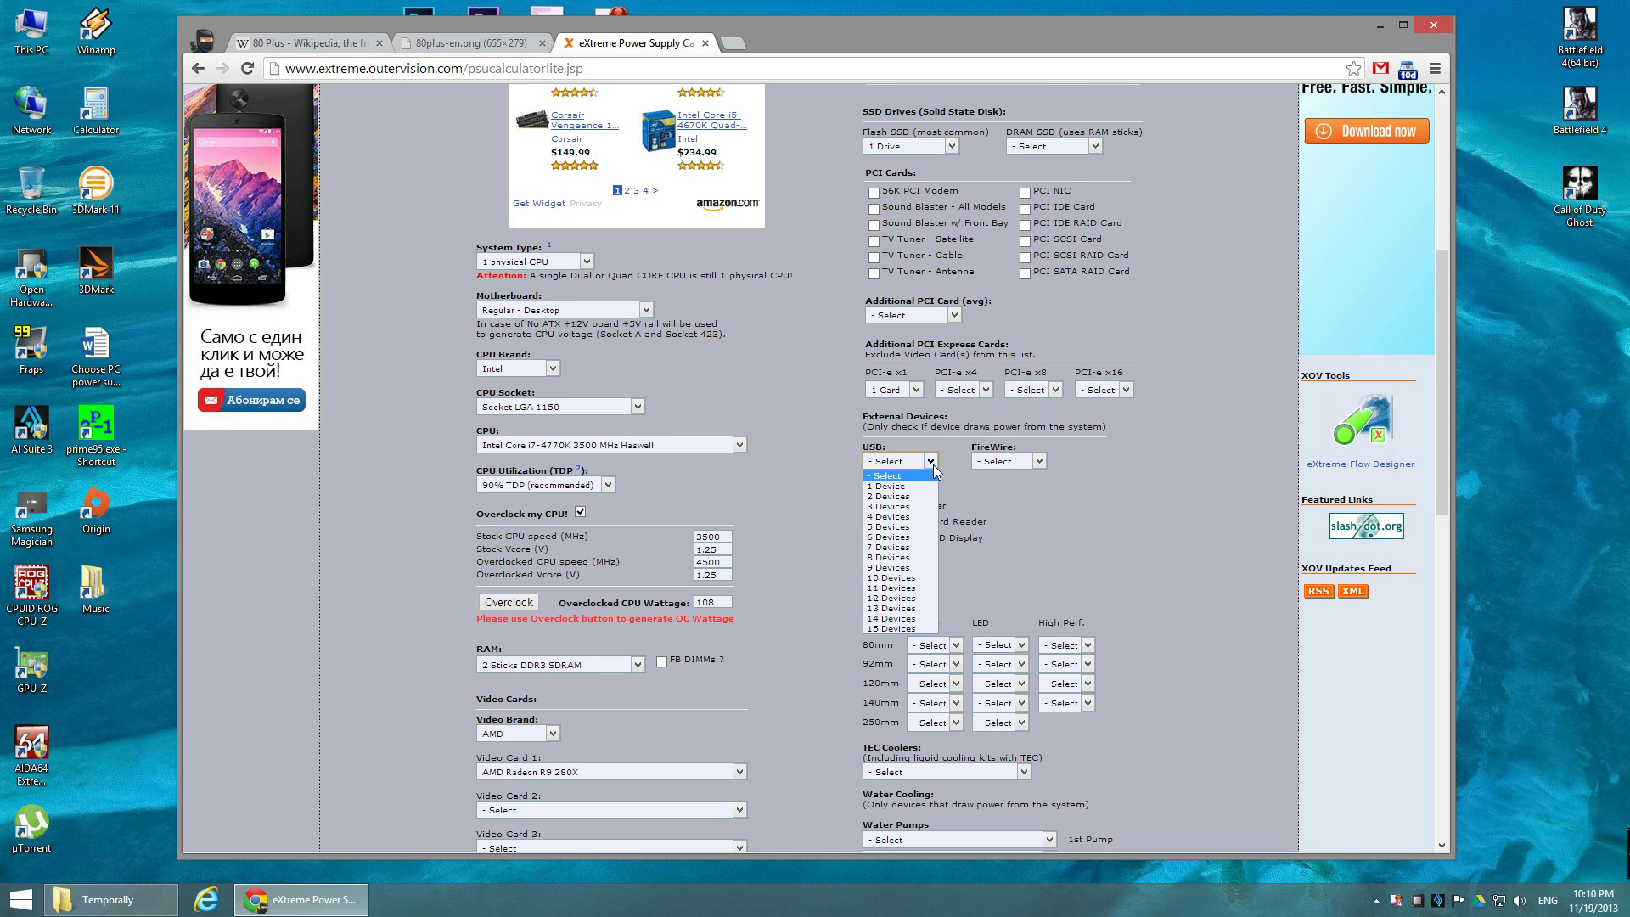
pyautogui.click(903, 517)
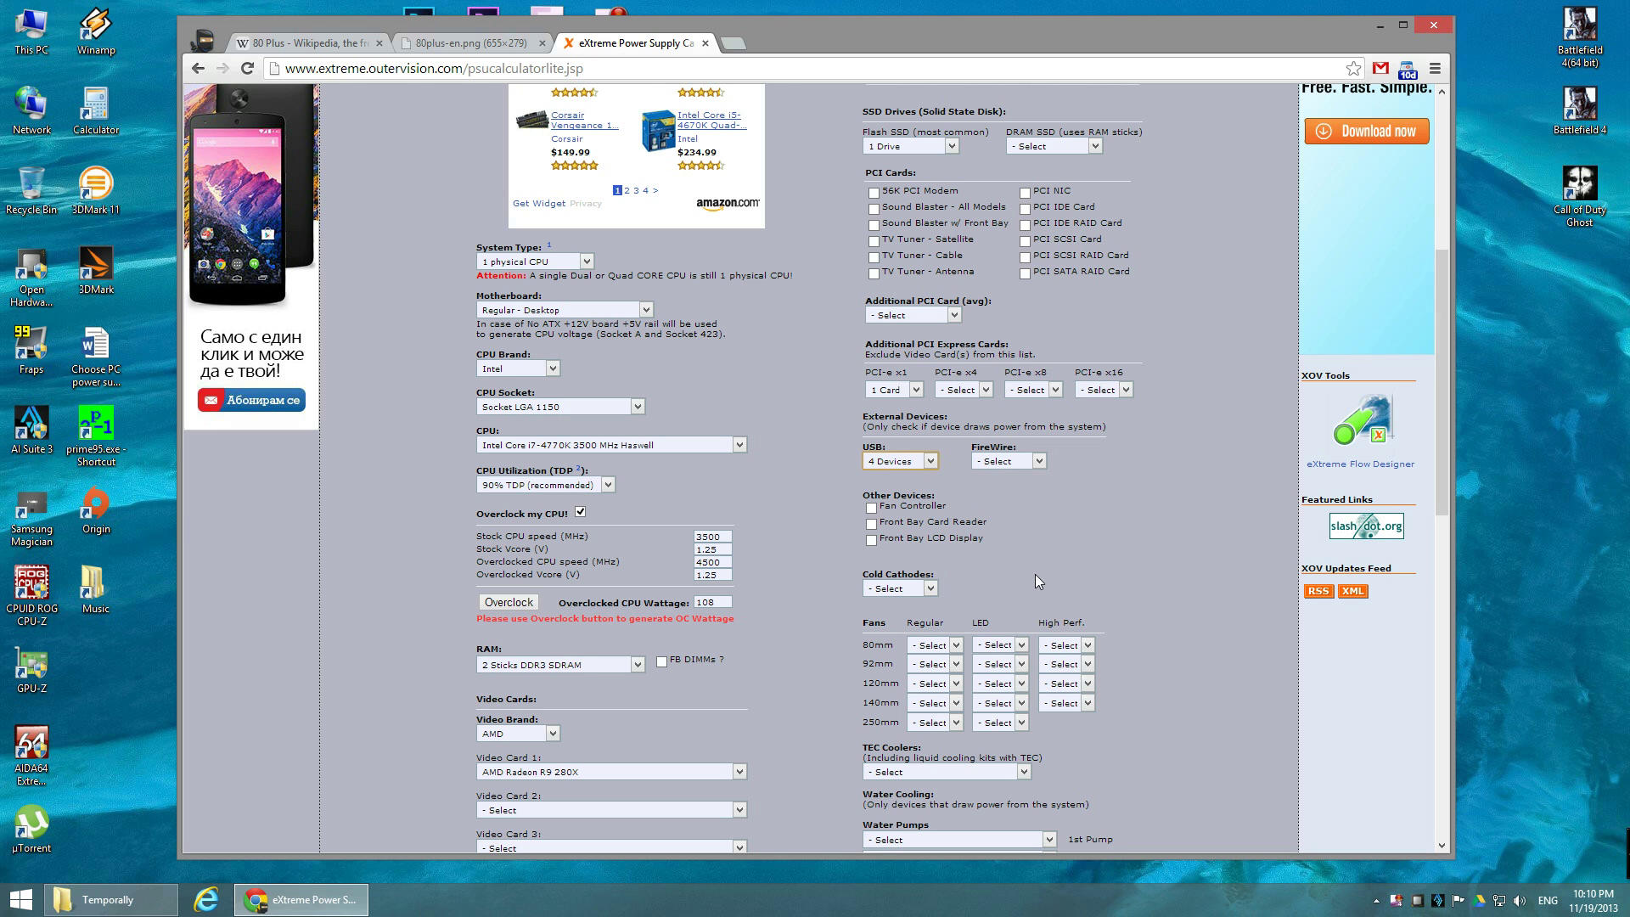
pyautogui.scroll(-1, 1036, 574)
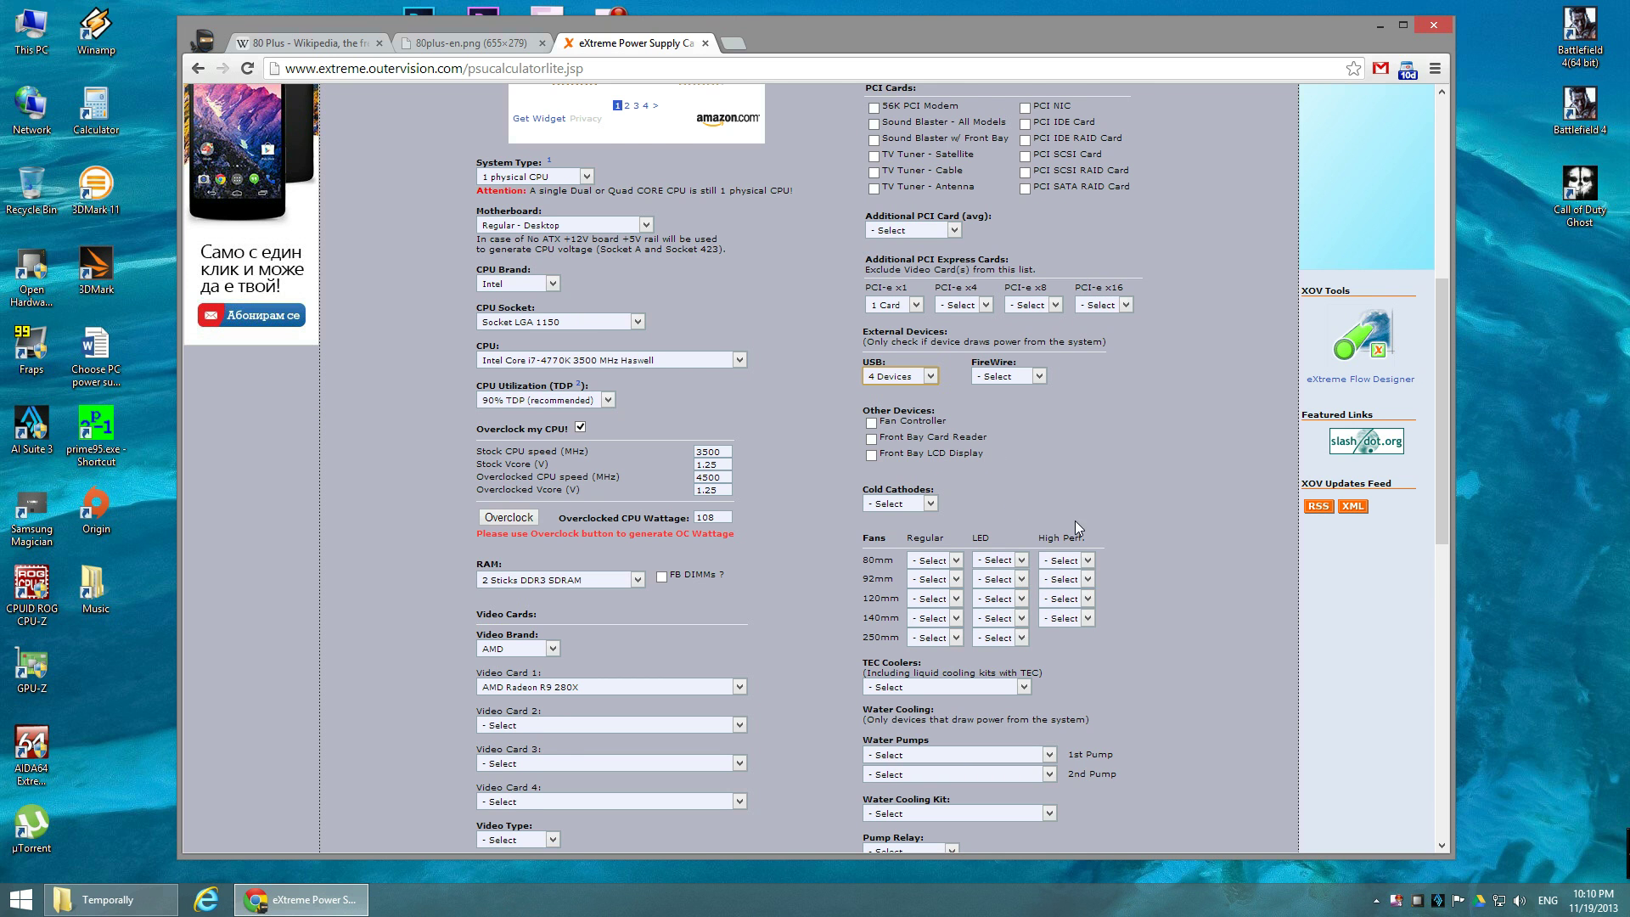
pyautogui.scroll(-1, 1078, 528)
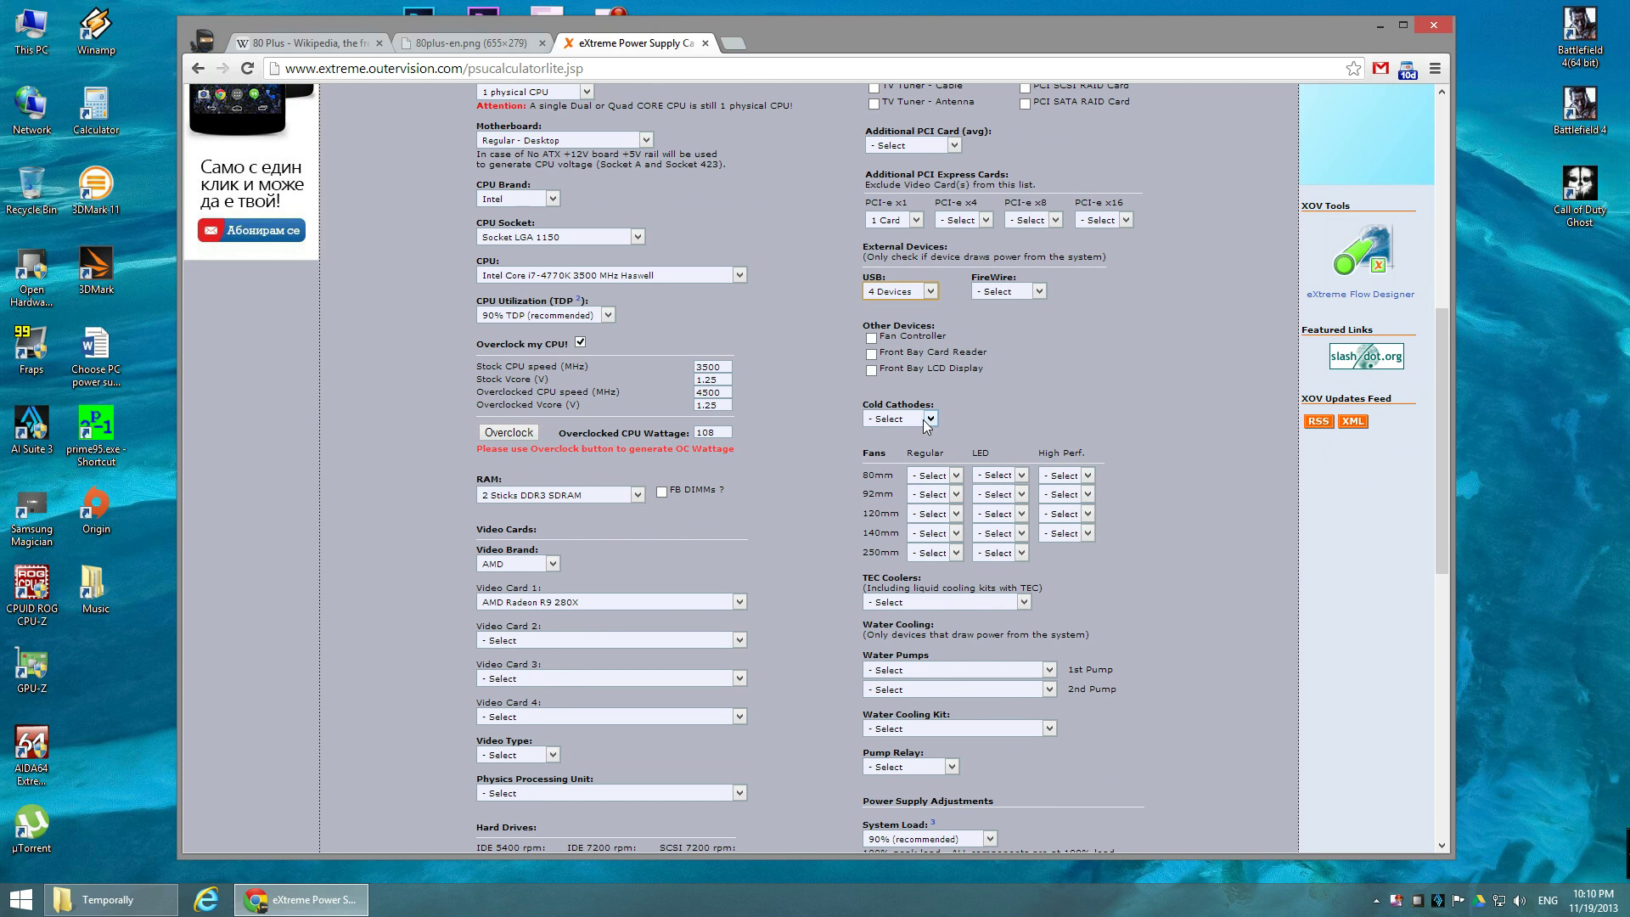
pyautogui.click(938, 514)
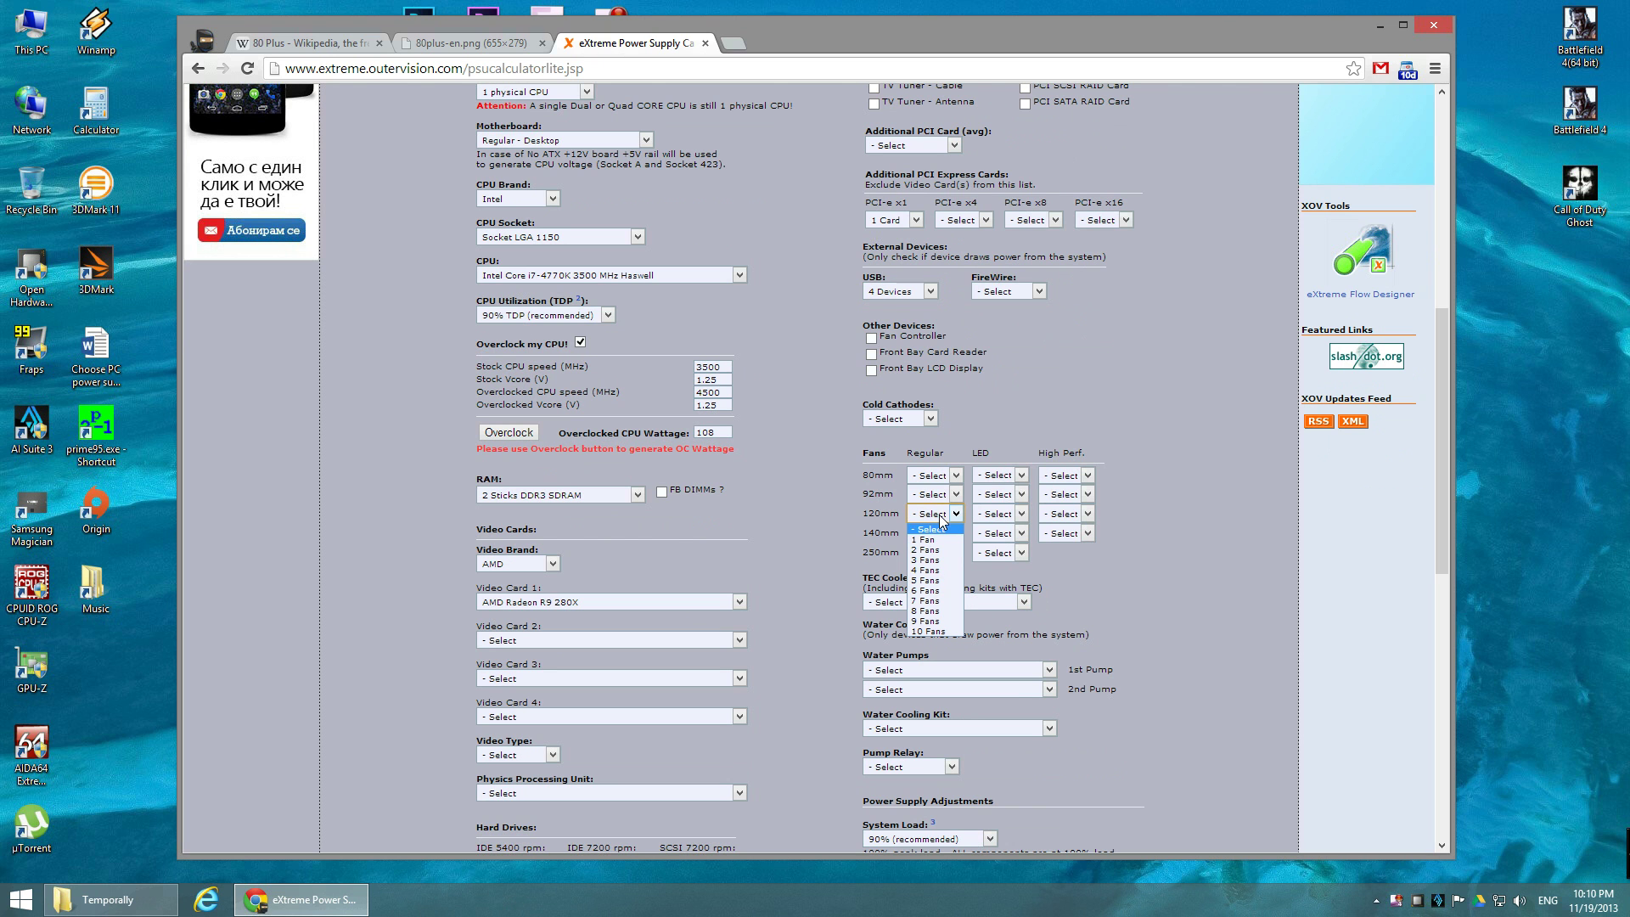
pyautogui.click(931, 550)
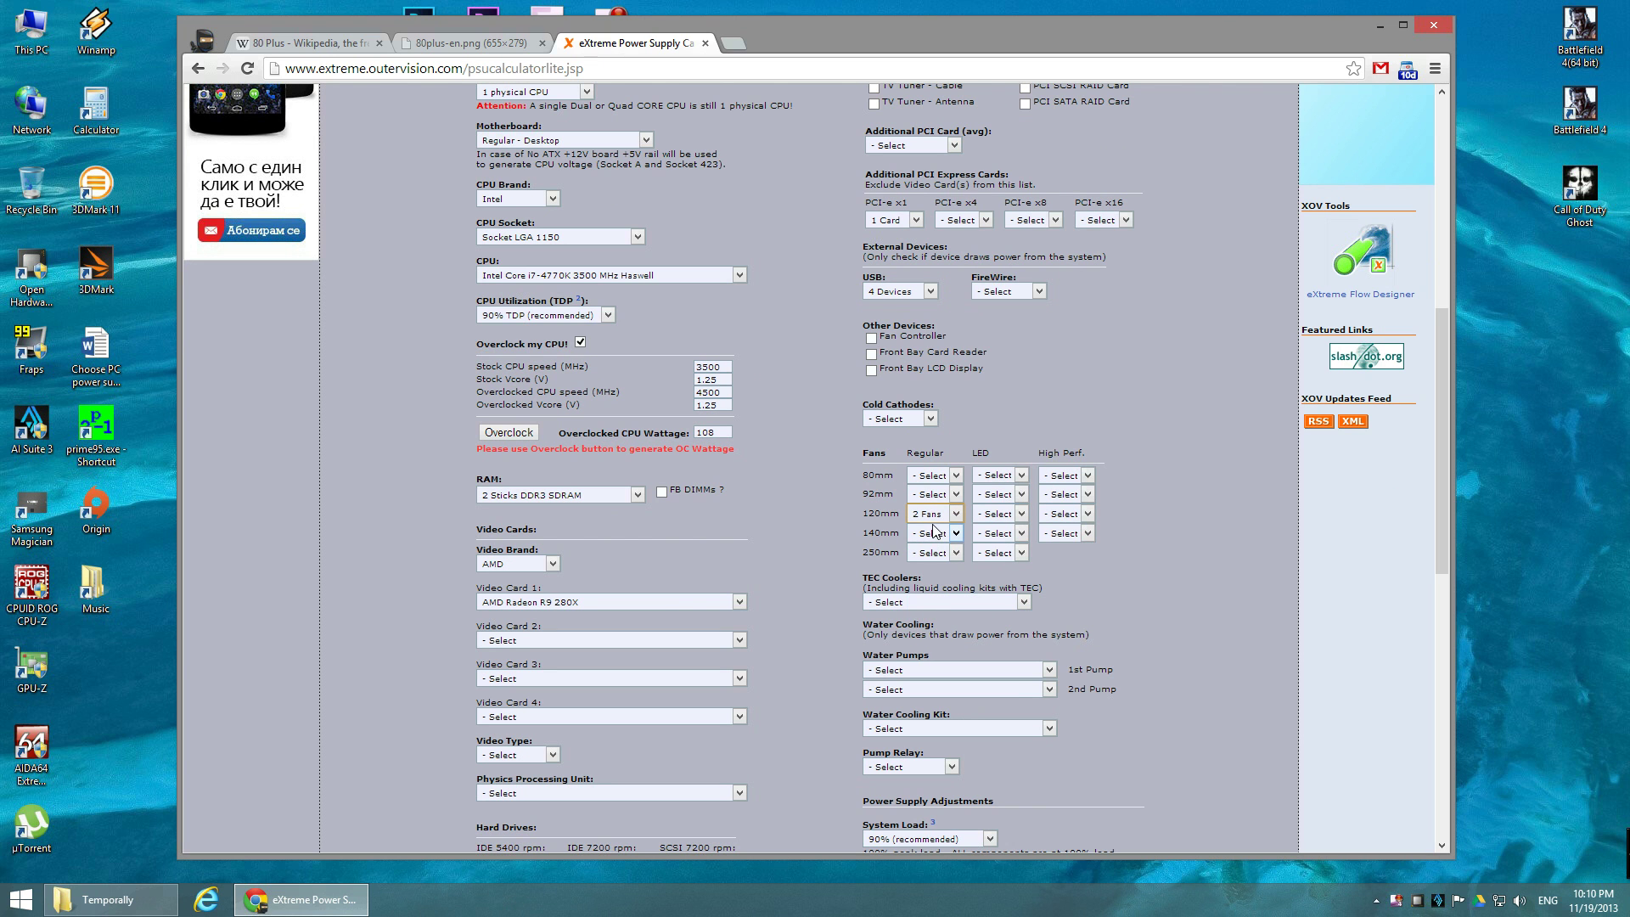
pyautogui.click(1077, 514)
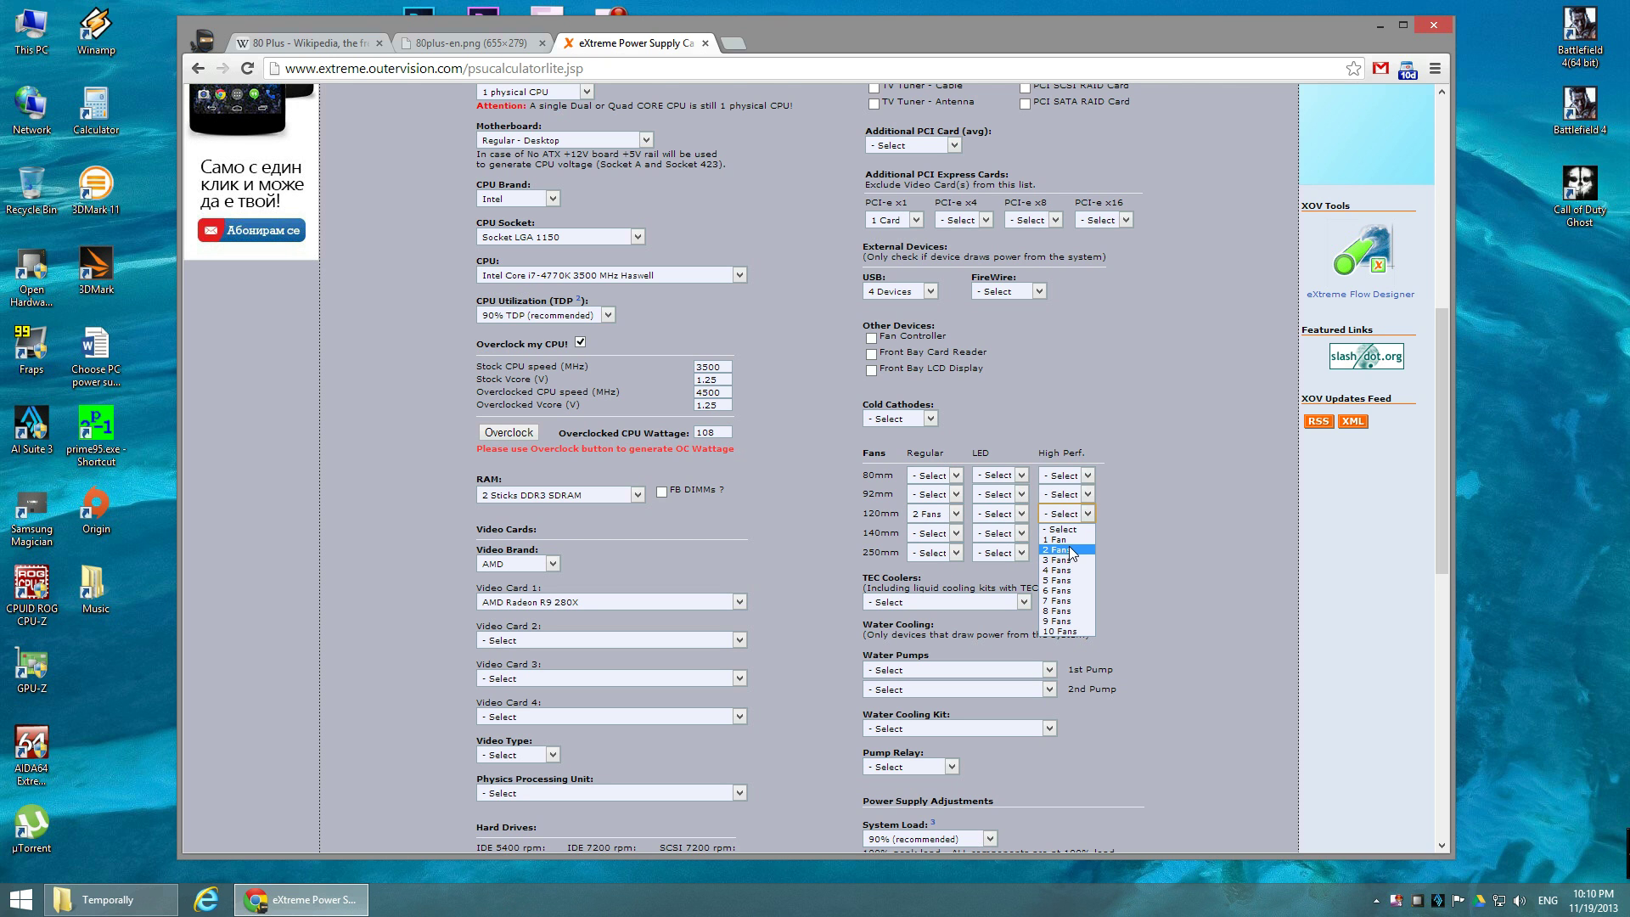